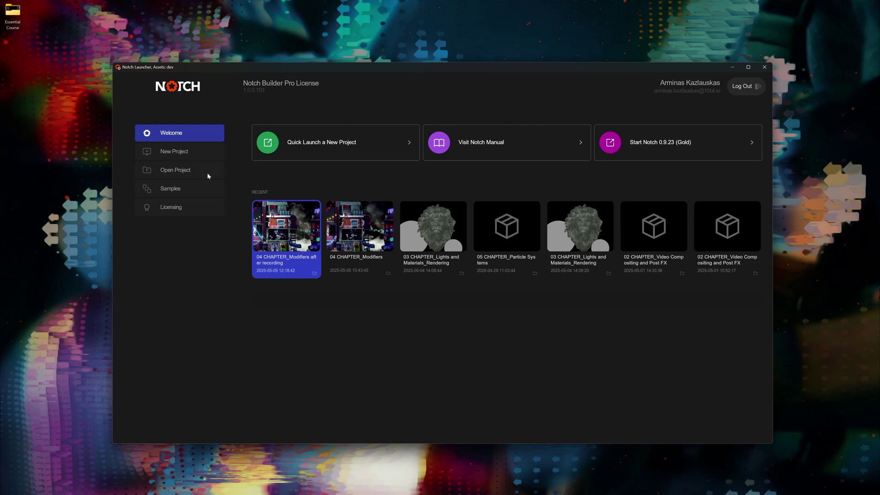
Start a new project from the Blank template, keeping the default composition settings.
left_click(202, 153)
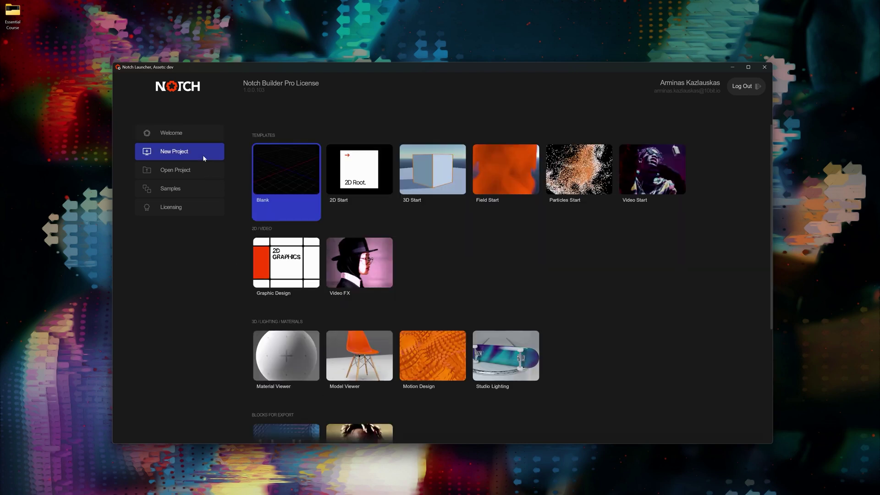
left_click(290, 170)
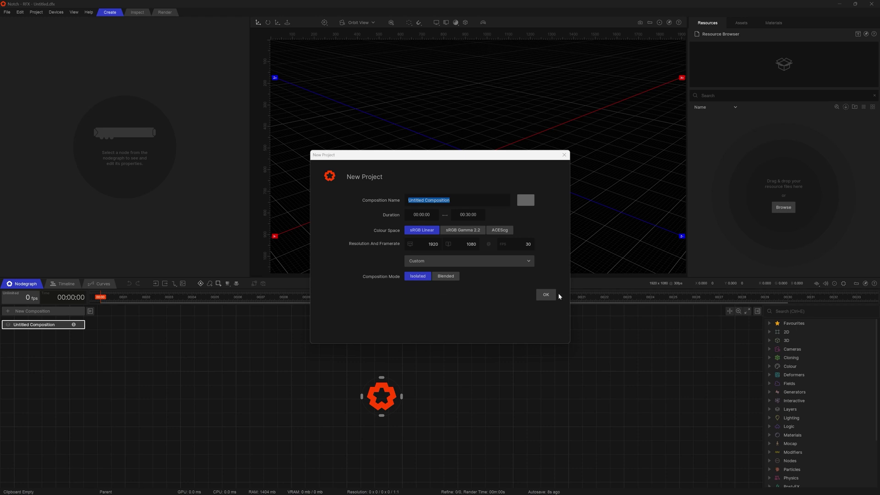
left_click(546, 295)
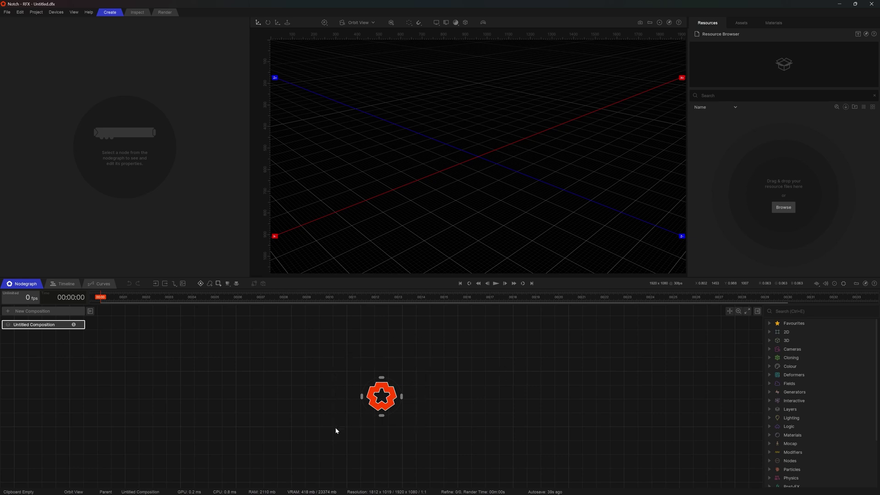
left_click(381, 405)
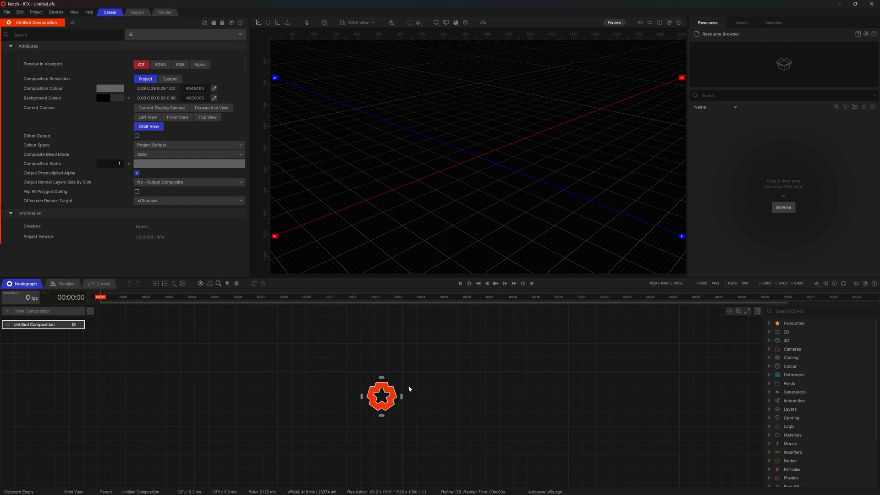
left_click(169, 78)
left_click(152, 79)
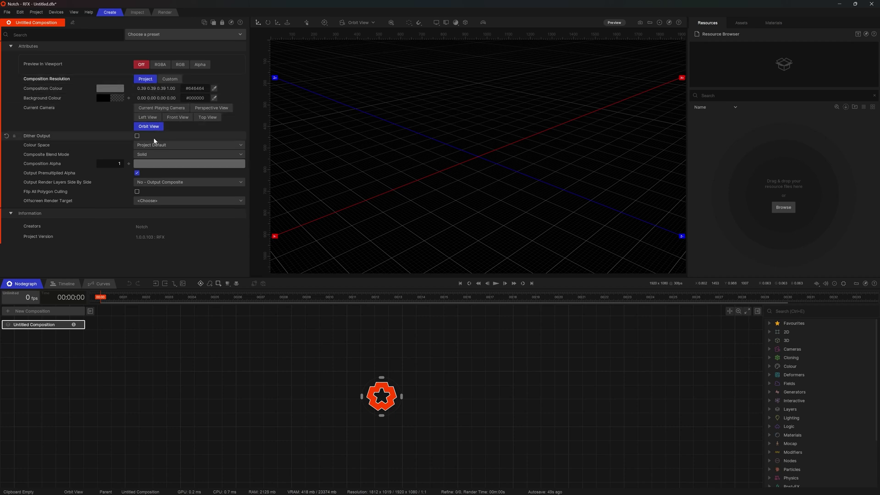
left_click(151, 145)
left_click(105, 137)
left_click(106, 137)
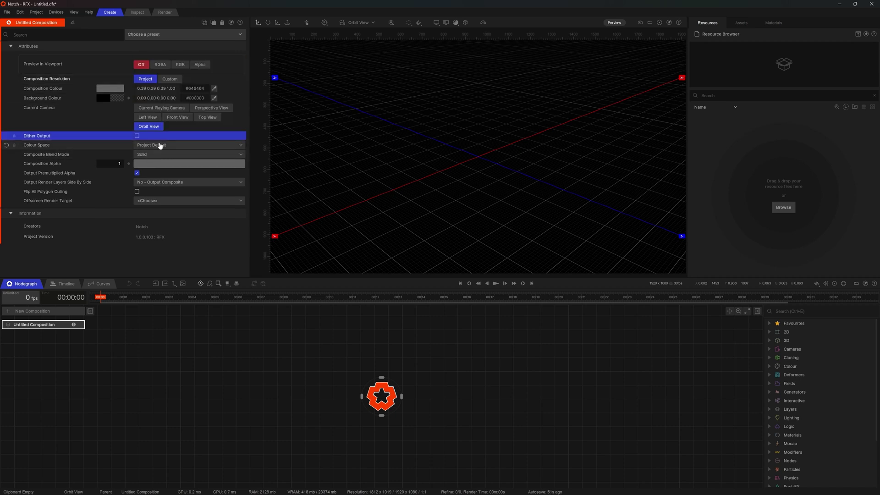
left_click(158, 145)
left_click(158, 145)
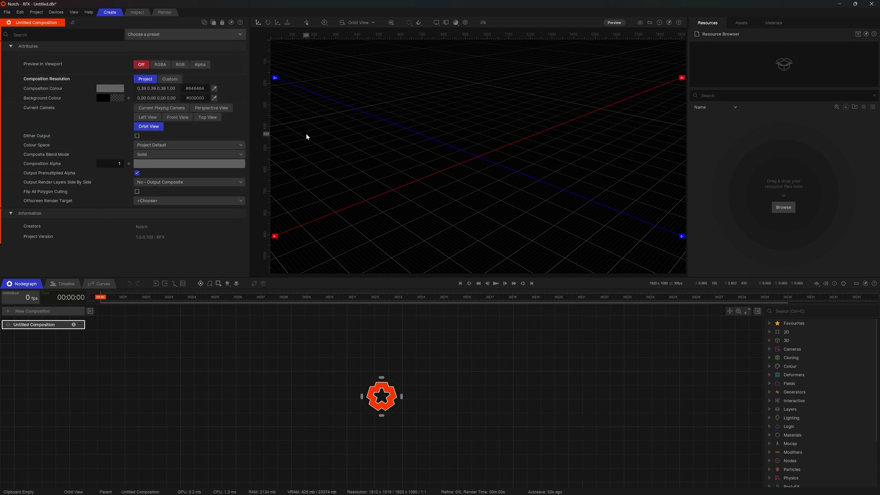
left_click(437, 390)
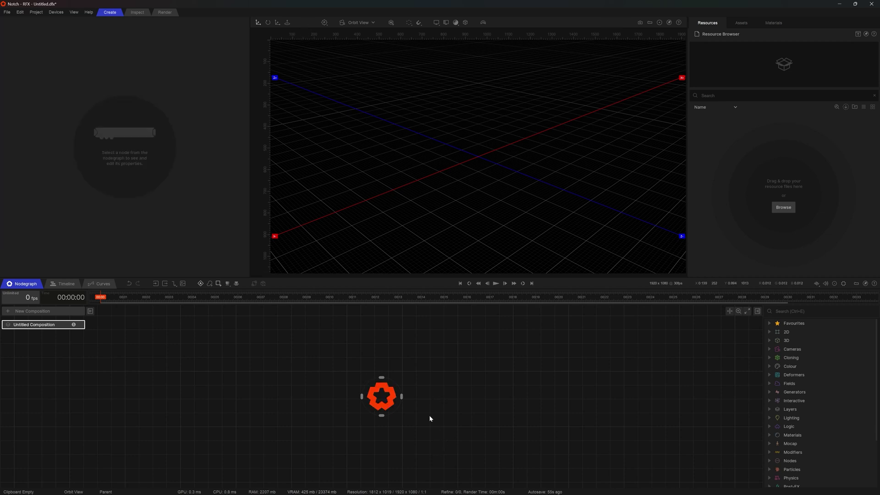
mouse_move(420, 408)
left_mouse_down("alt")
mouse_move(477, 401)
mouse_move(322, 391)
mouse_move(385, 397)
mouse_move(314, 411)
mouse_move(430, 400)
left_mouse_up("alt")
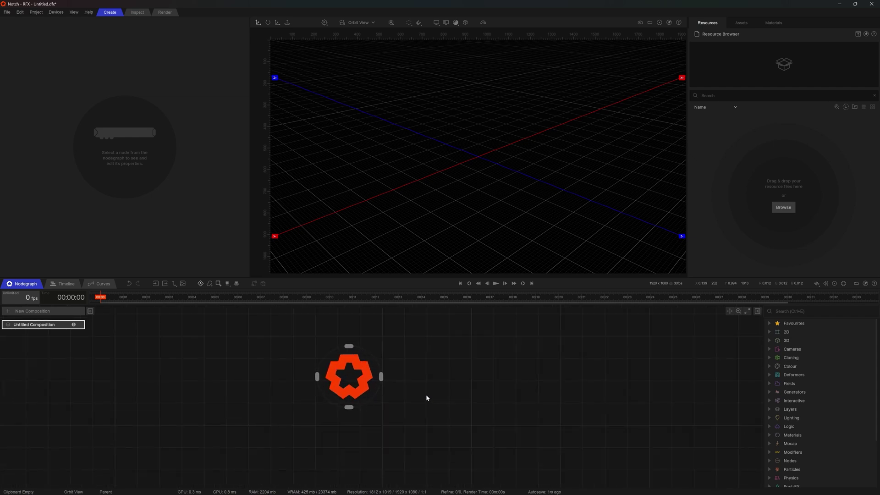
scroll(426, 397, "down", 2)
scroll(426, 397, "up", 2)
scroll(427, 397, "down", 2)
scroll(426, 398, "up", 2)
scroll(413, 397, "up", 1)
middle_click_drag(410, 399, 397, 400)
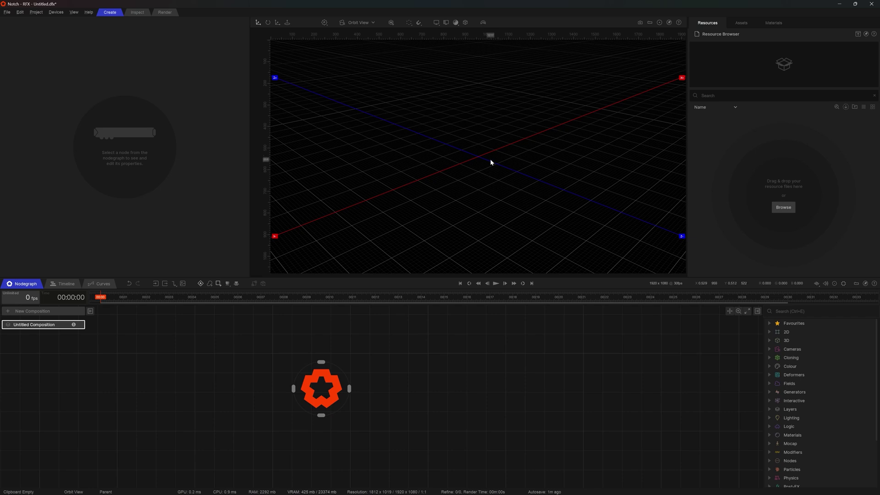
key("alt+g")
key("alt+g")
key("alt+g")
key("alt+g")
key("alt+g")
key("alt+g")
left_click_drag(495, 174, 389, 169, "alt")
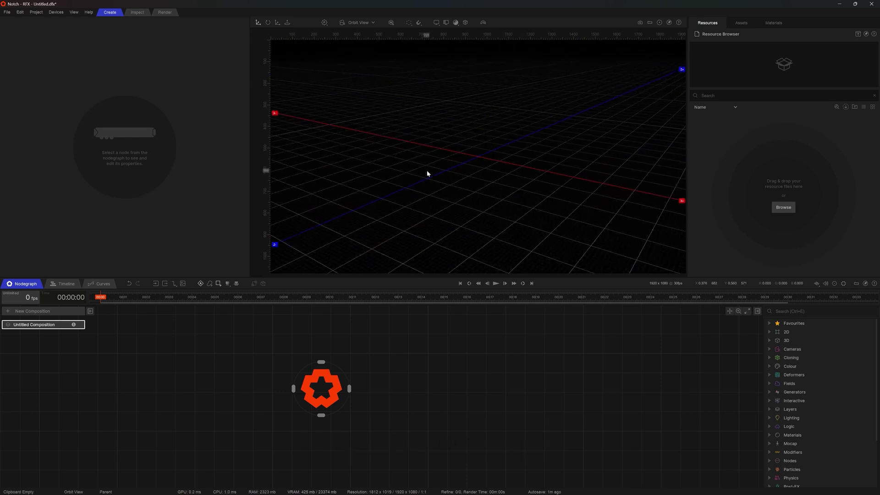
mouse_move(445, 174)
left_mouse_down("ctrl+alt")
mouse_move(587, 179)
mouse_move(430, 172)
mouse_move(546, 174)
mouse_move(459, 171)
mouse_move(499, 177)
left_mouse_up("ctrl+alt")
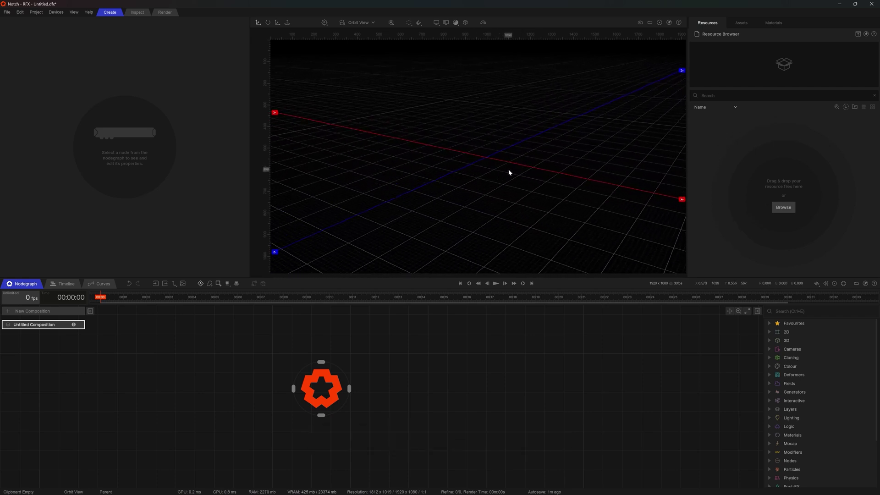
right_click_drag(505, 170, 545, 177, "alt+shift")
left_click_drag(546, 177, 428, 169, "alt+shift")
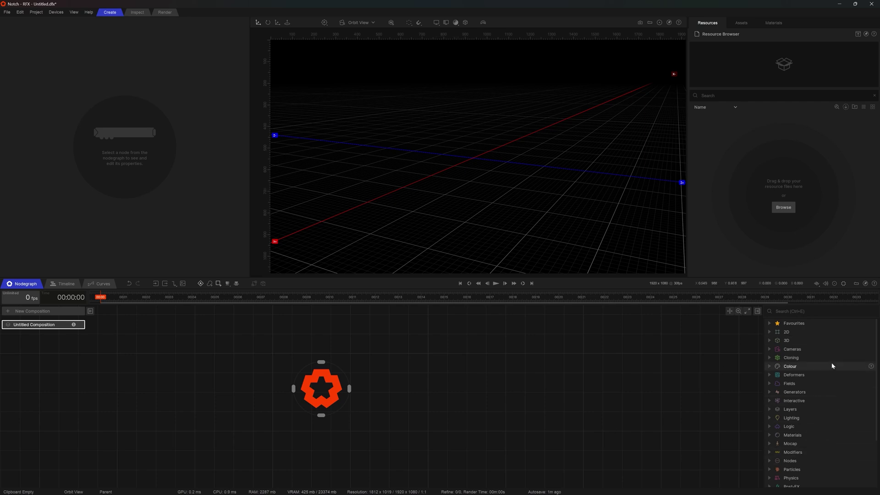
Toggle the node library off and on, then expand the Colour, Materials, Particles and Emitters categories.
left_click(757, 311)
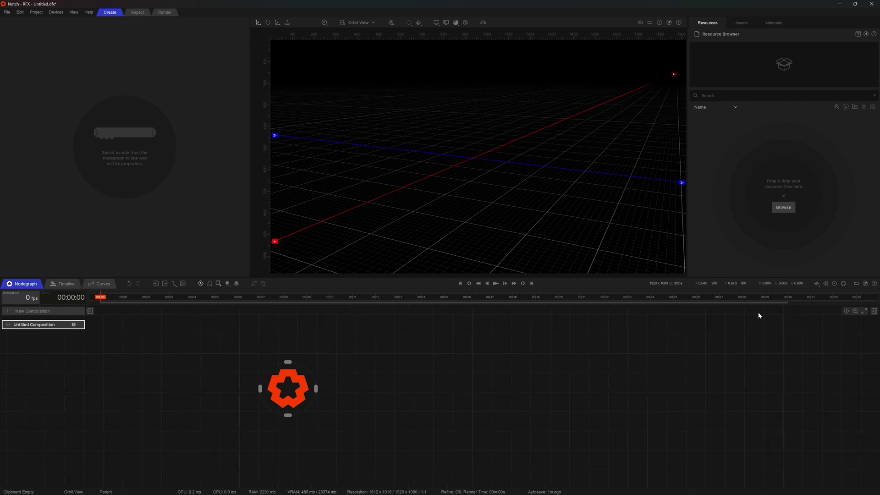
left_click(874, 312)
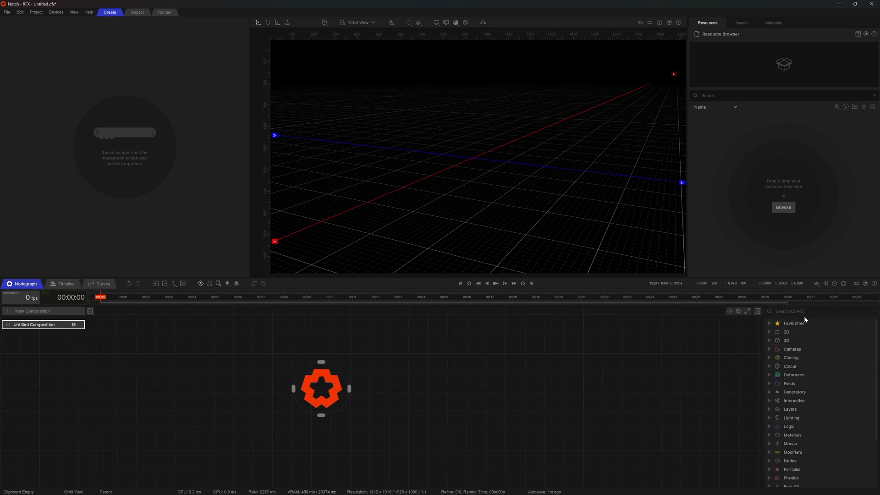
left_click(795, 366)
scroll(799, 392, "down", 3)
left_click(798, 392)
scroll(803, 404, "down", 4)
left_click(800, 426)
scroll(800, 426, "down", 3)
left_click(806, 376)
Search the node library for 'primiti' to list 3D Primitive and other primitive nodes.
scroll(816, 408, "up", 6)
scroll(817, 411, "down", 6)
scroll(817, 409, "up", 5)
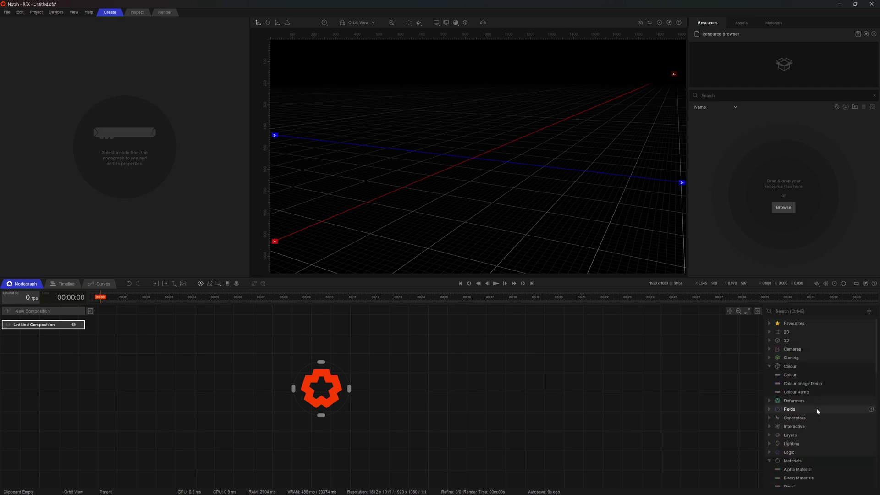
scroll(807, 378, "up", 5)
type("primiti")
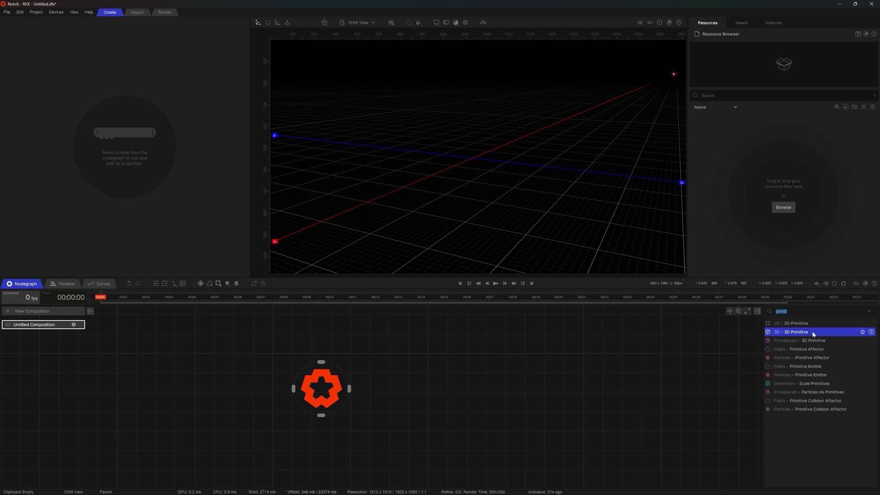
Drag a 3D Primitive node into the nodegraph and star it as a favourite.
left_click_drag(810, 334, 430, 395)
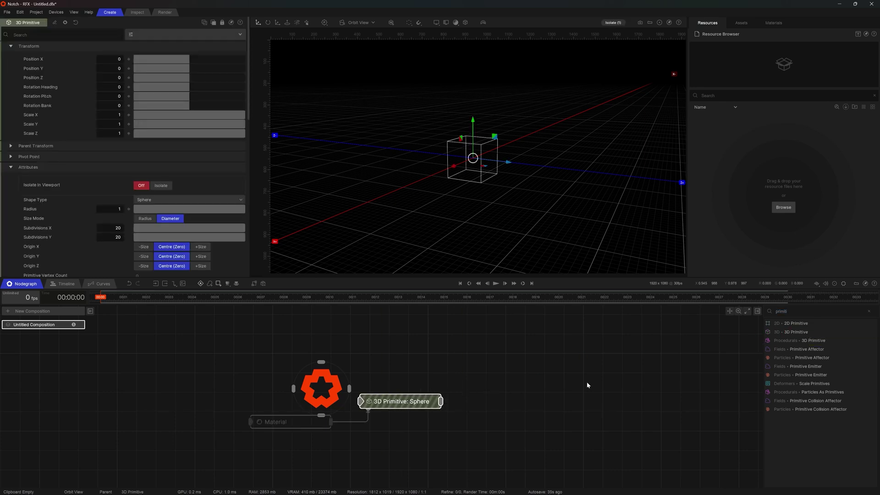
left_click(862, 332)
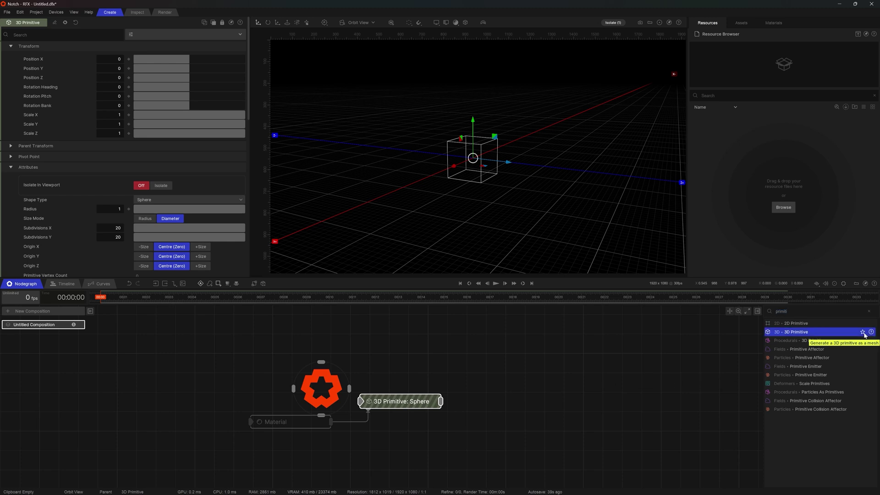
left_click(869, 311)
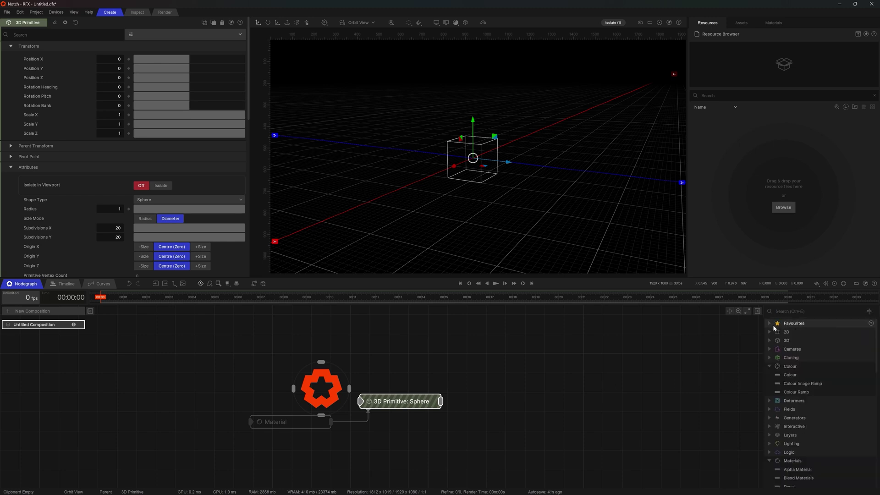
From the Favourites category, place the sphere node beside the root node.
left_click(783, 328)
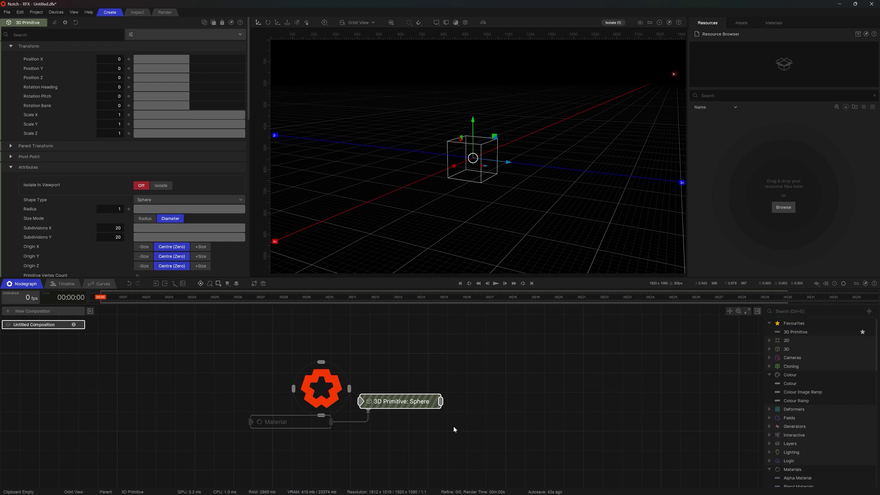
left_click_drag(790, 332, 430, 387)
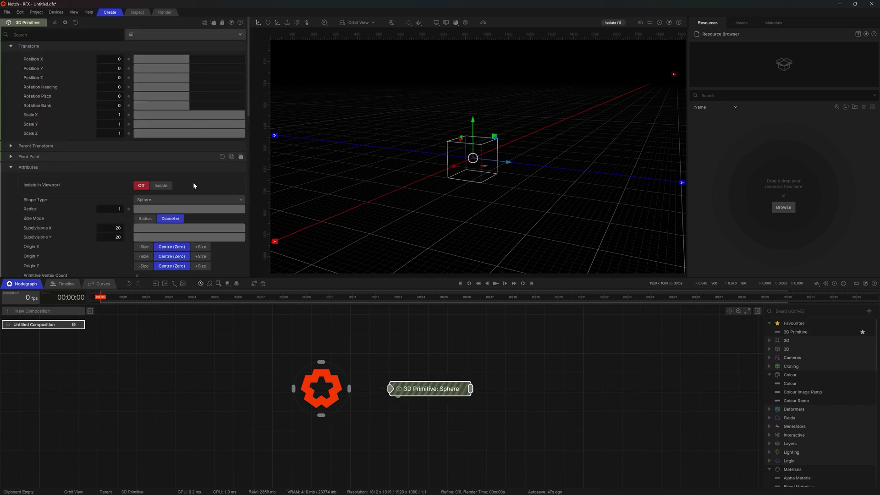
scroll(148, 185, "down", 3)
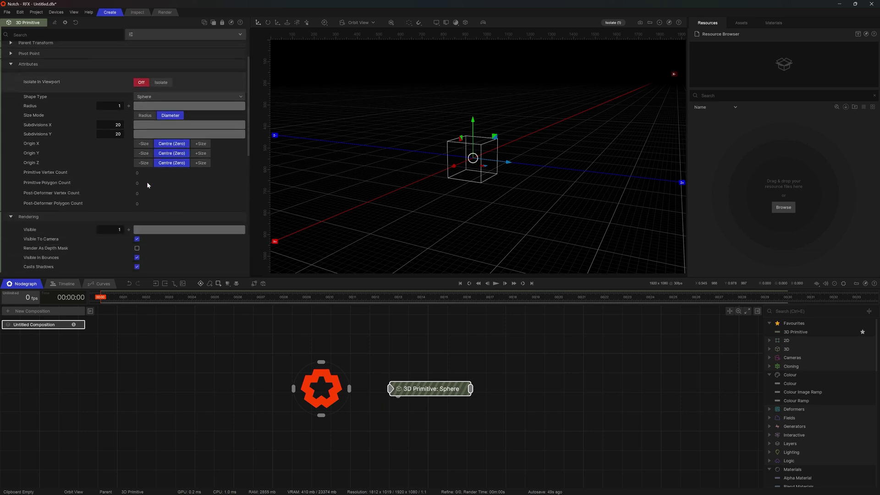
scroll(147, 185, "down", 10)
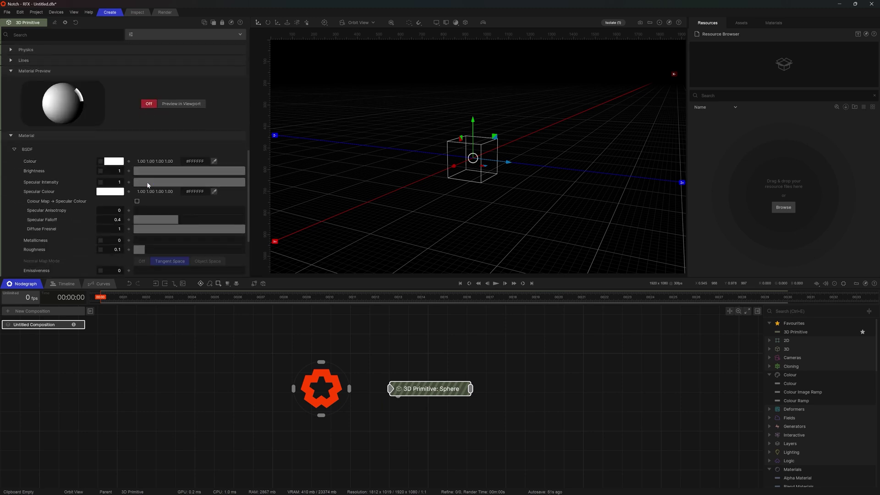
scroll(148, 186, "up", 12)
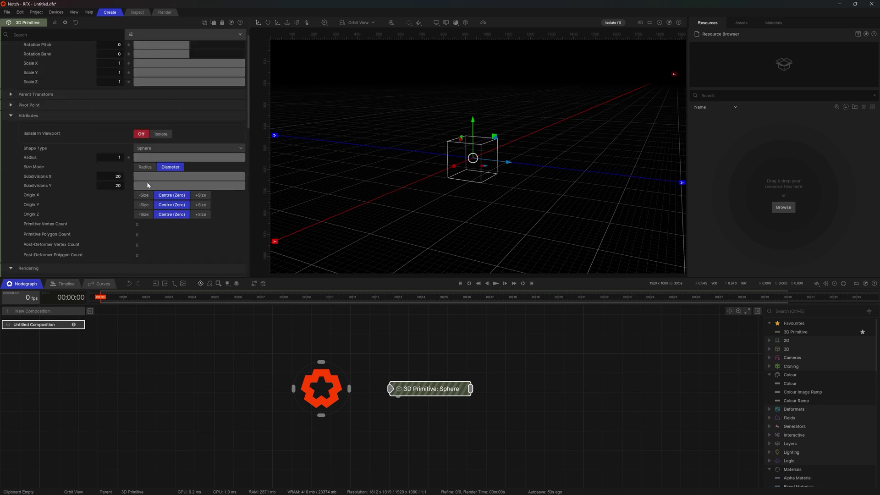
scroll(147, 185, "up", 1)
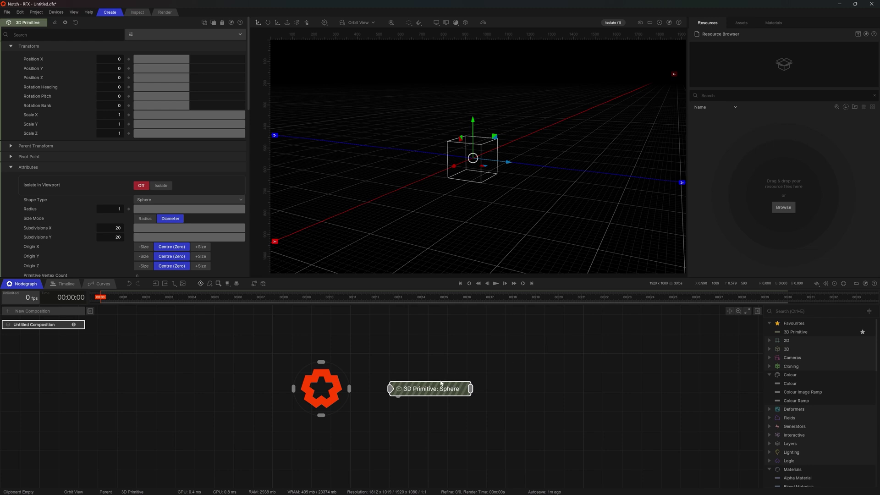
Wire the root node's output into the 3D Primitive: Sphere node and move it up and right.
scroll(412, 397, "up", 1)
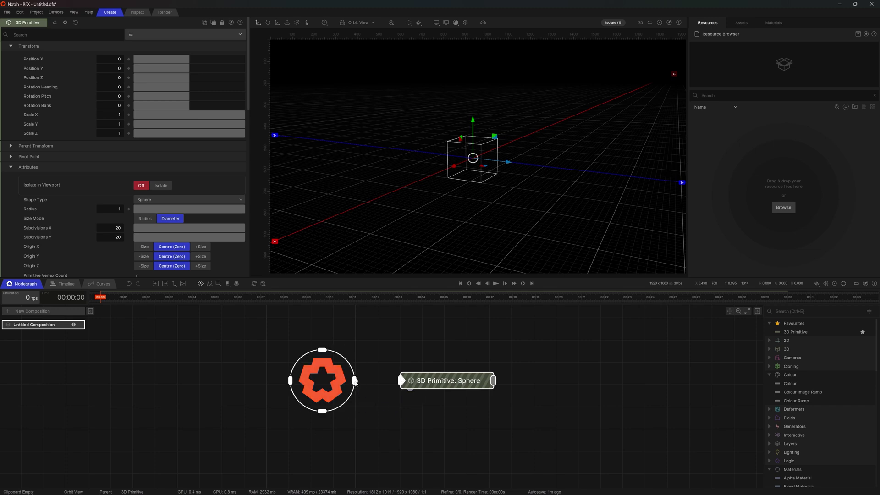
mouse_move(356, 381)
left_mouse_down()
mouse_move(389, 377)
mouse_move(357, 381)
left_mouse_up()
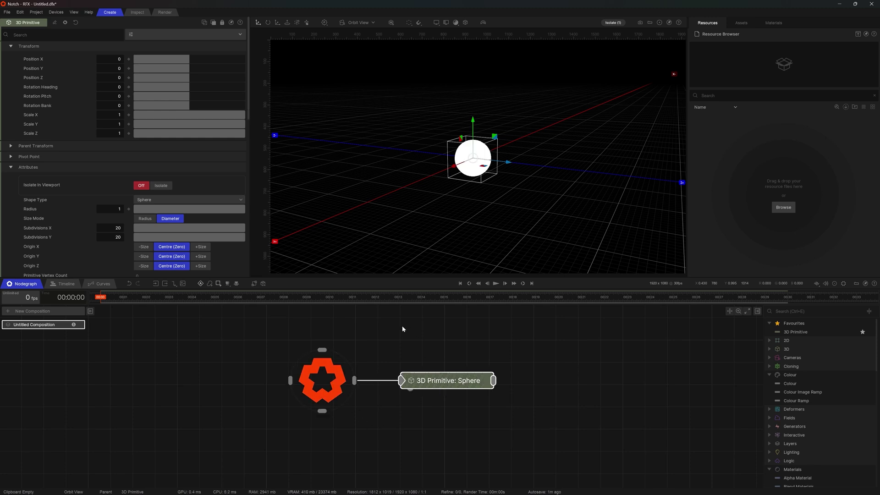
left_click_drag(413, 379, 433, 350)
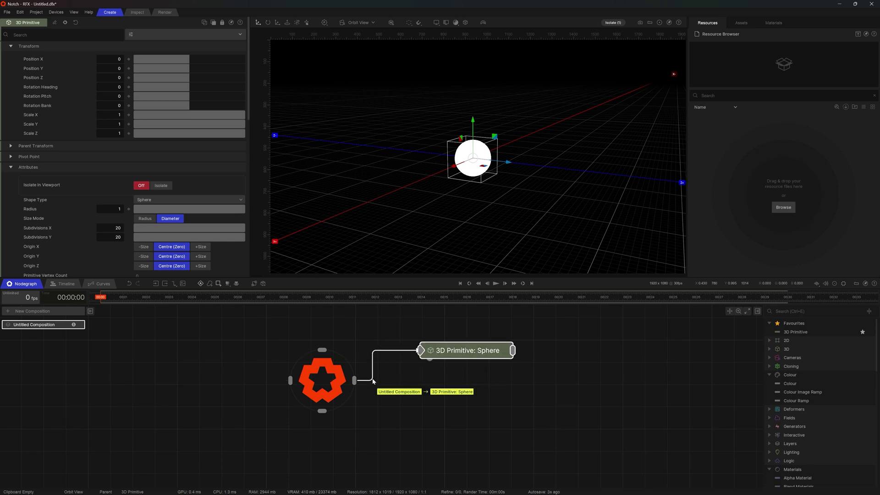
Cut and redraw the root-to-sphere link, then disable and re-enable the sphere node with Ctrl+1.
left_click(373, 377, "ctrl+shift")
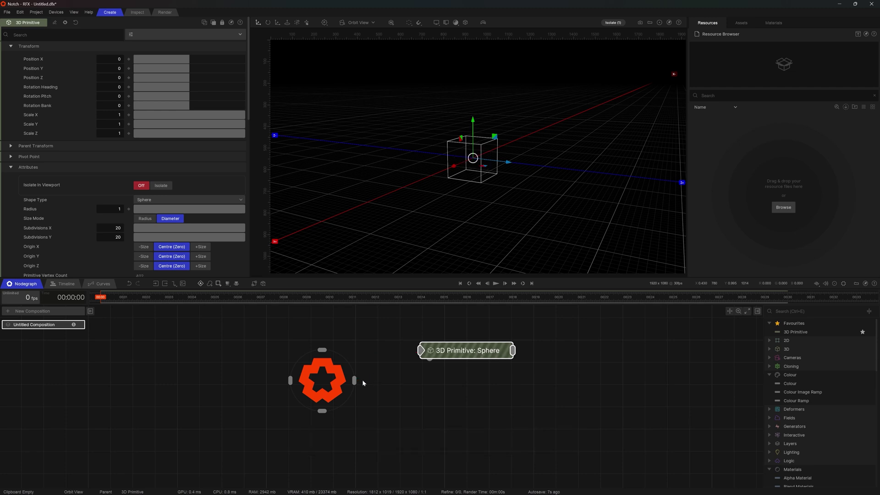
left_click_drag(355, 380, 420, 351)
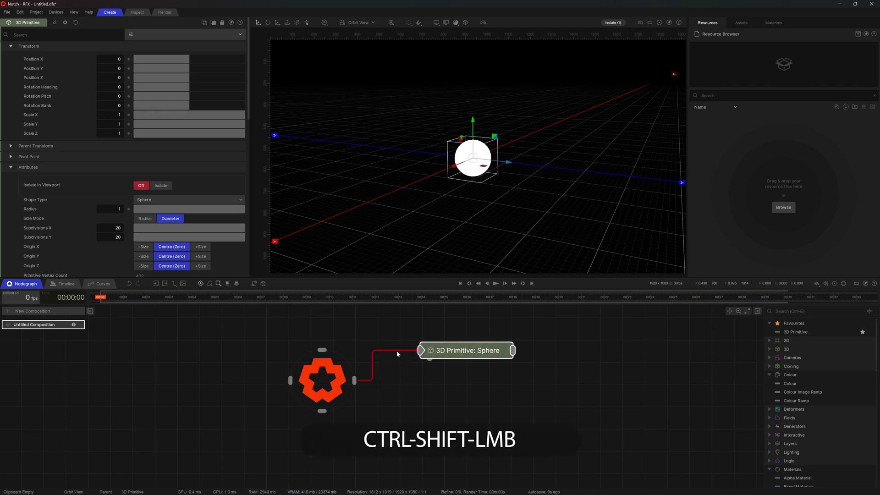
left_click(385, 367, "ctrl+shift")
left_click_drag(357, 384, 421, 350)
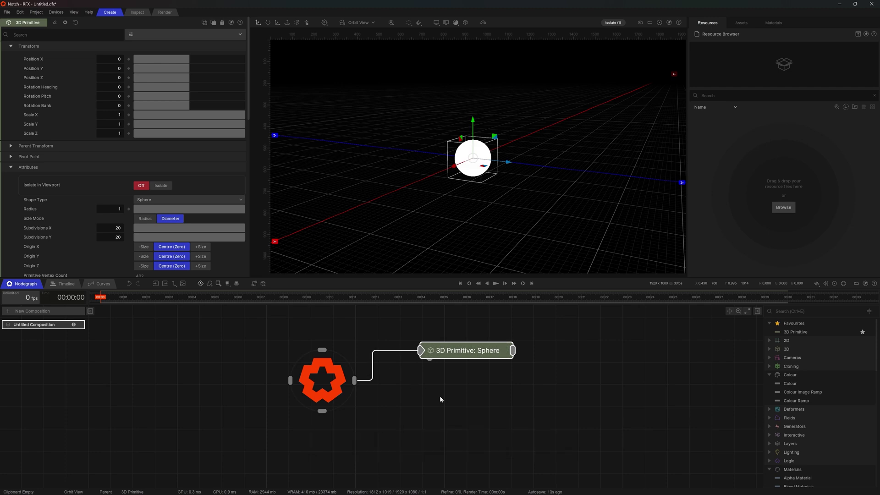
key("ctrl+1")
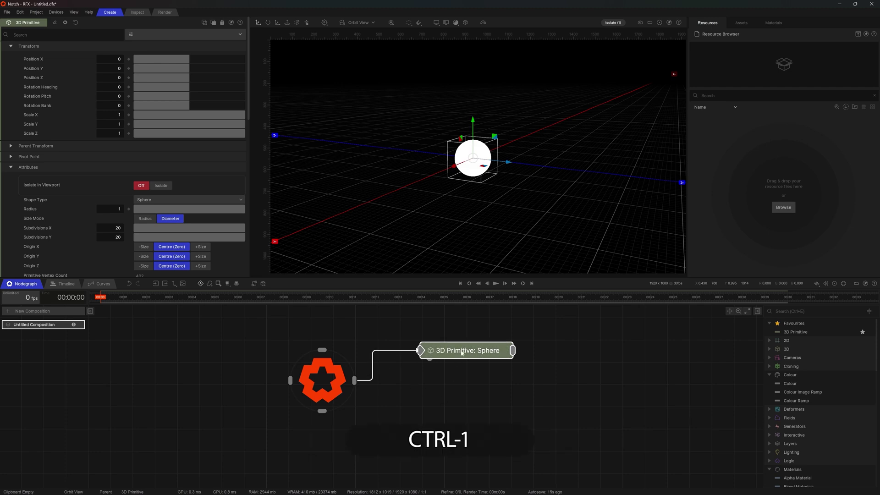
key("ctrl+1")
key("ctrl+1")
key("ctrl+1")
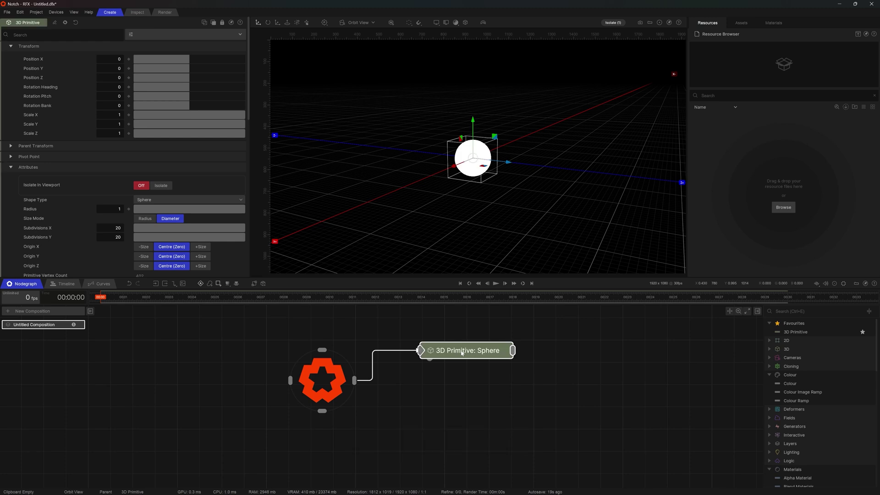
Rename the sphere node to 'Sphere'.
key("F5")
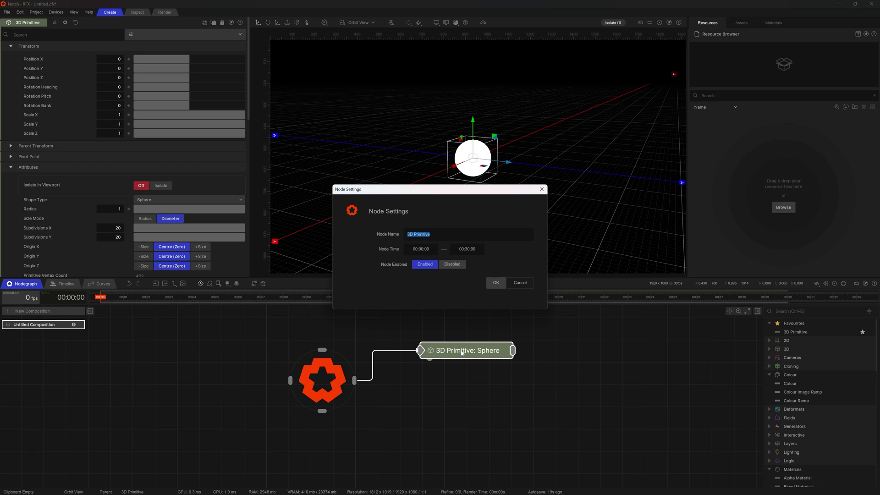
type("Sphere")
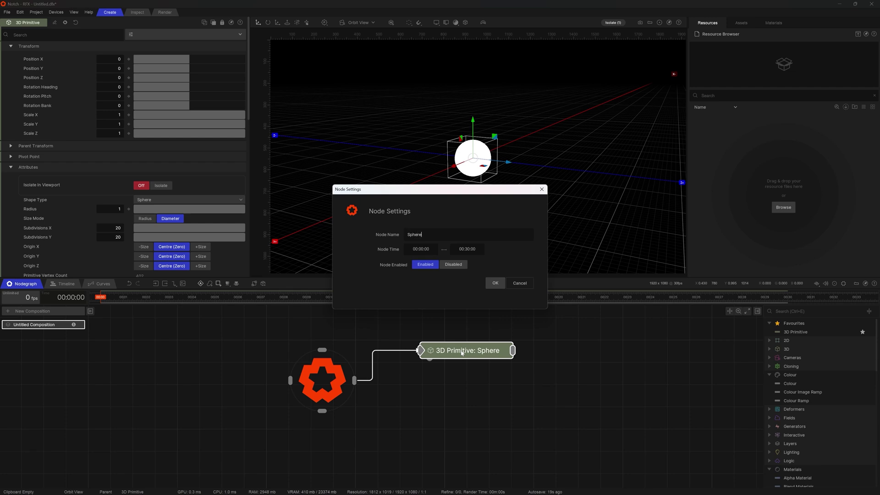
key("Return")
left_click(451, 391)
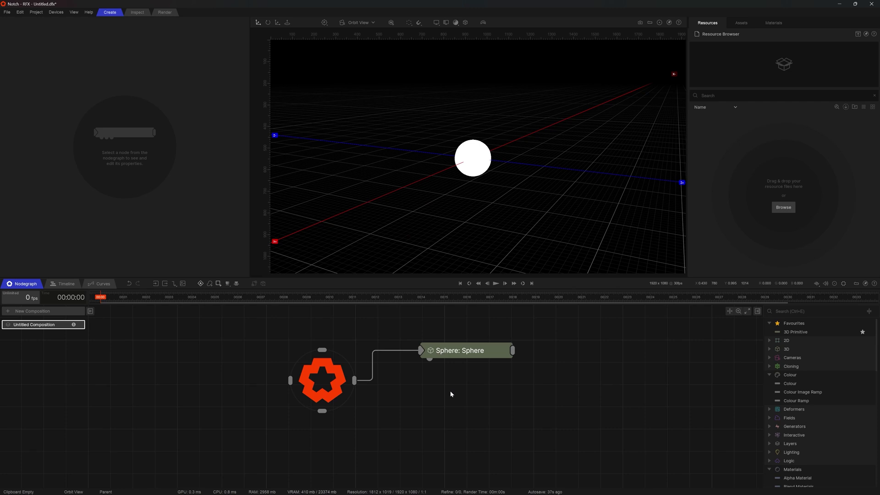
Open the quick node search, type 'primi' and highlight '3D - 3D Primitive'.
key("ctrl+space")
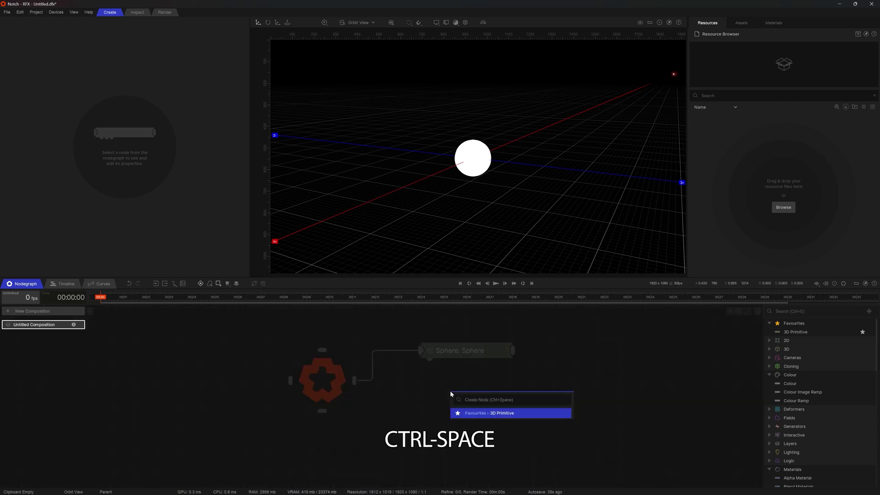
type("primit")
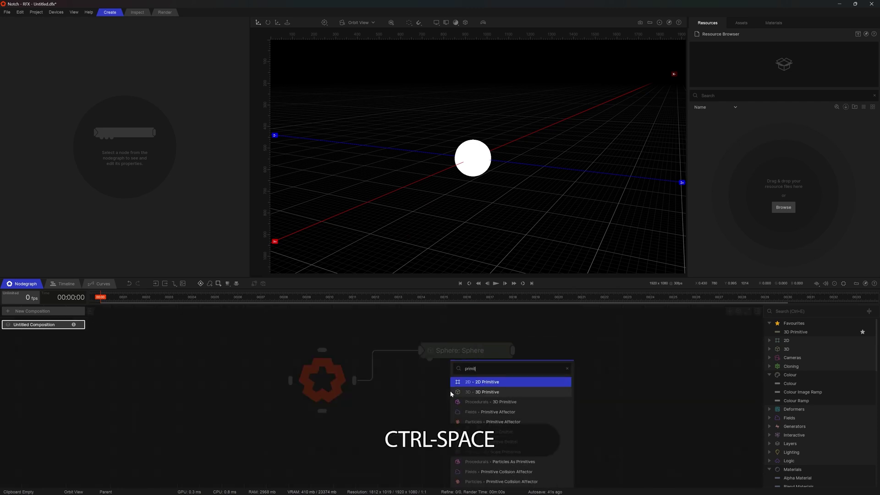
key("Down")
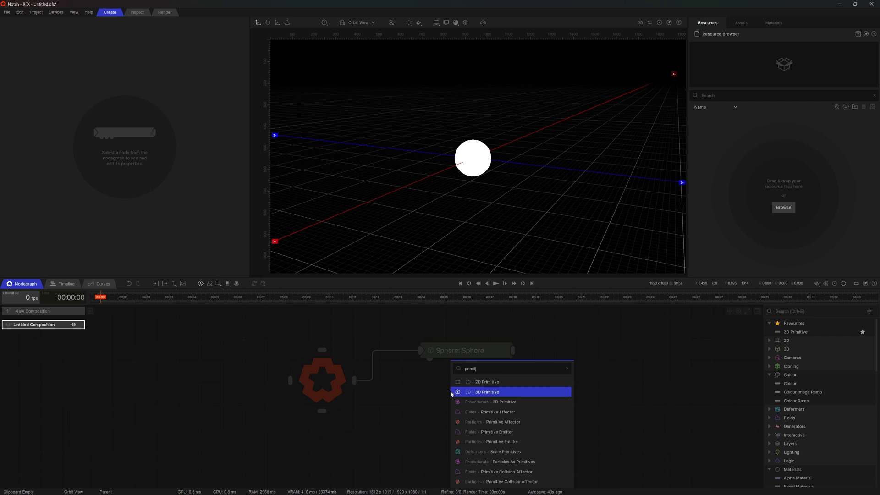
Create a second 3D Primitive node and link it to the scene root with Ctrl+R.
key("Return")
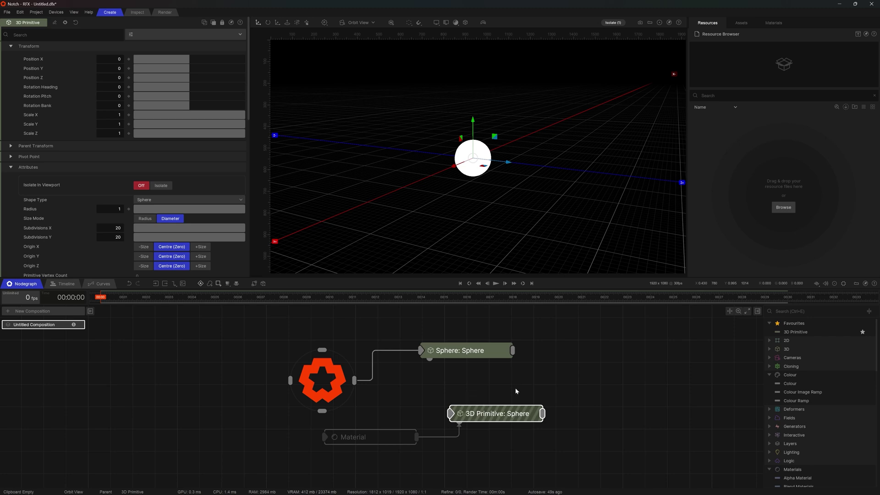
left_click(466, 385)
left_click(472, 414)
key("ctrl+r")
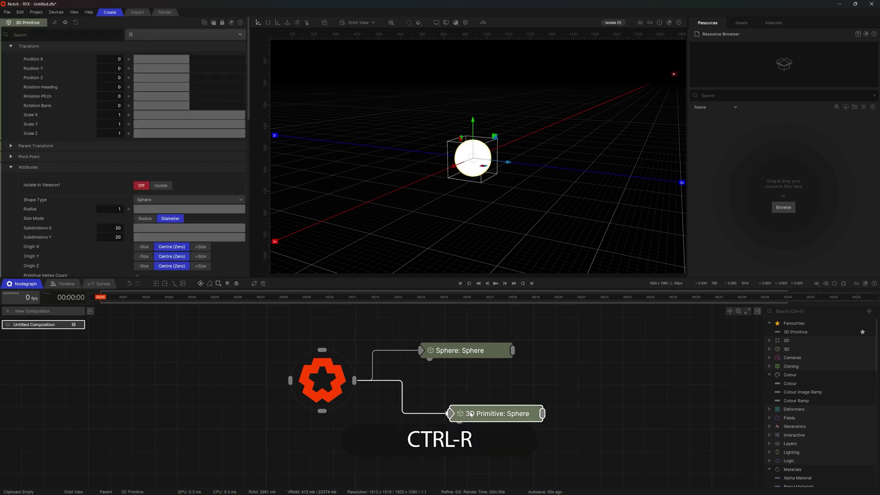
middle_click_drag(471, 413, 377, 409)
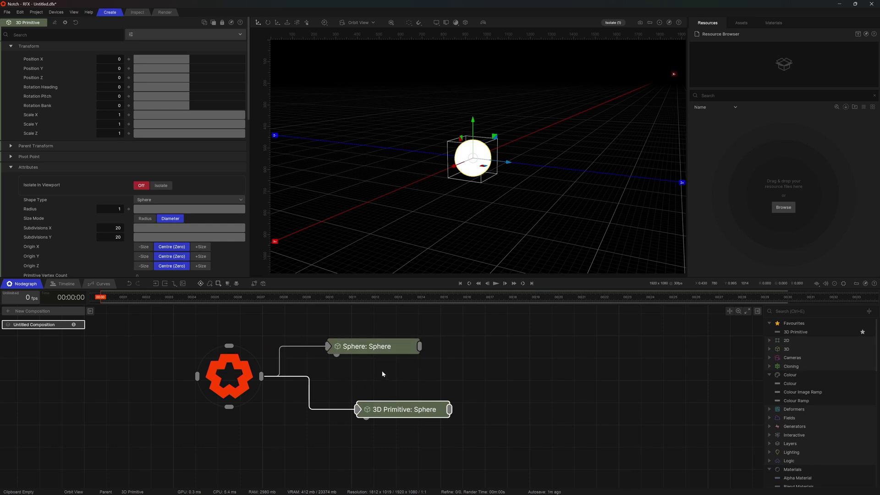
left_click_drag(522, 211, 448, 193)
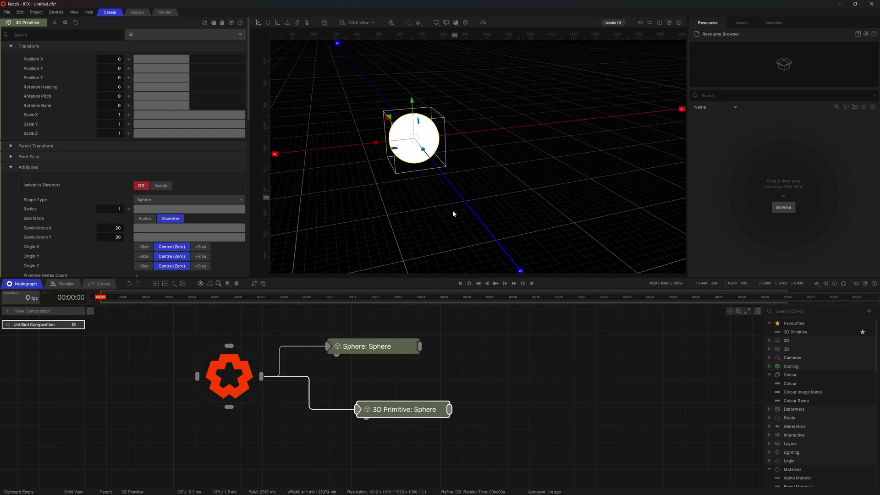
left_click_drag(441, 259, 466, 232)
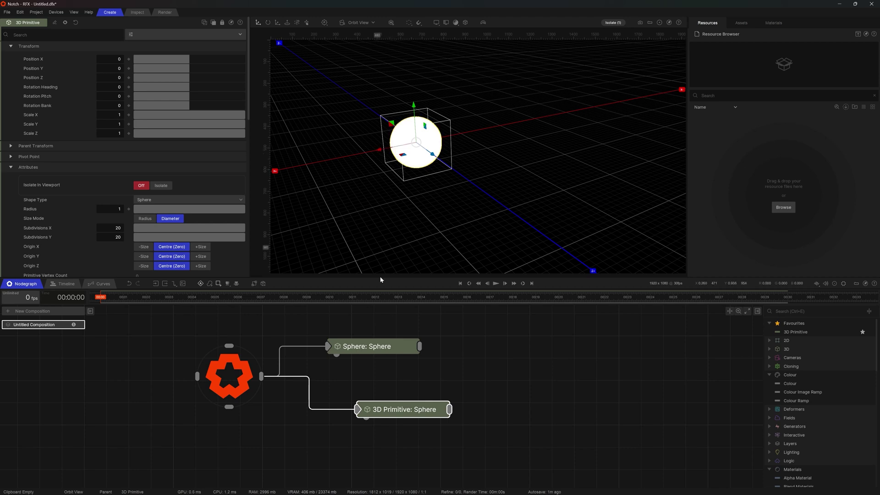
Move the new sphere along X to about -2.04 so the two spheres separate.
left_click_drag(380, 149, 465, 136)
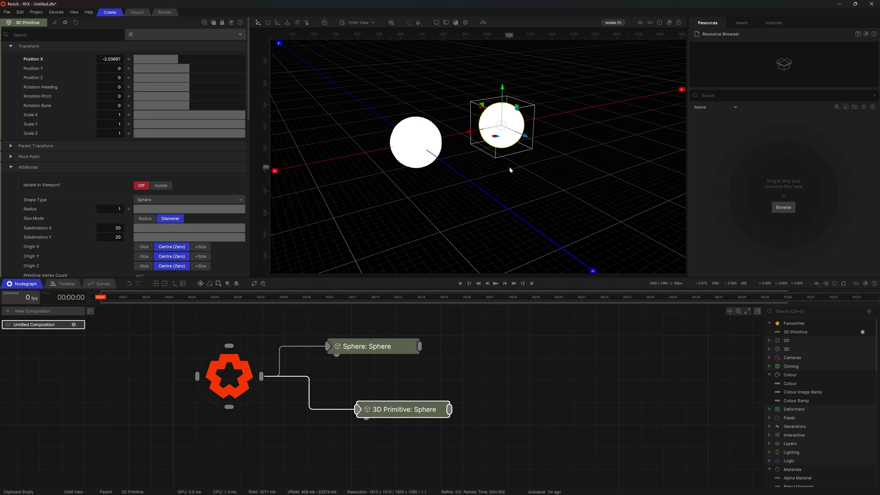
left_click(398, 140)
left_click(503, 113)
left_click(403, 138)
left_click(505, 105)
mouse_move(506, 100)
left_mouse_down()
mouse_move(506, 74)
mouse_move(506, 103)
left_mouse_up()
right_click_drag(529, 165, 499, 160)
left_click(379, 344)
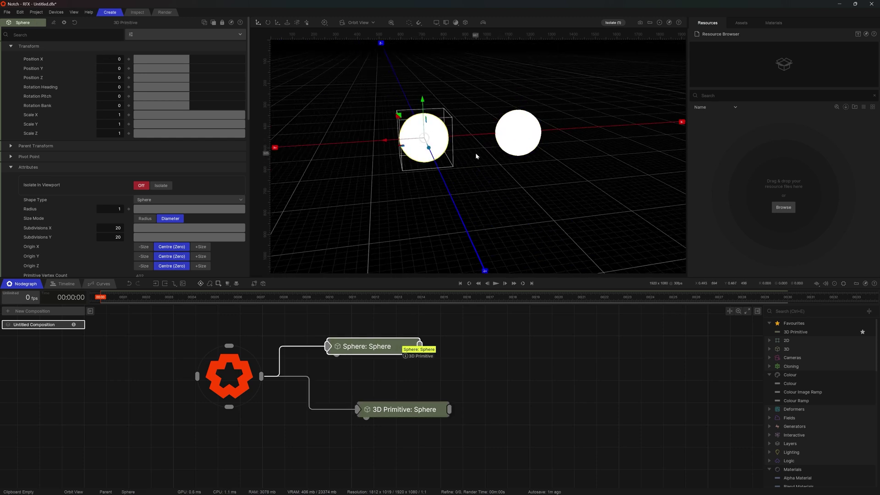
mouse_move(423, 104)
left_mouse_down()
mouse_move(422, 79)
mouse_move(423, 100)
left_mouse_up()
left_click(521, 142)
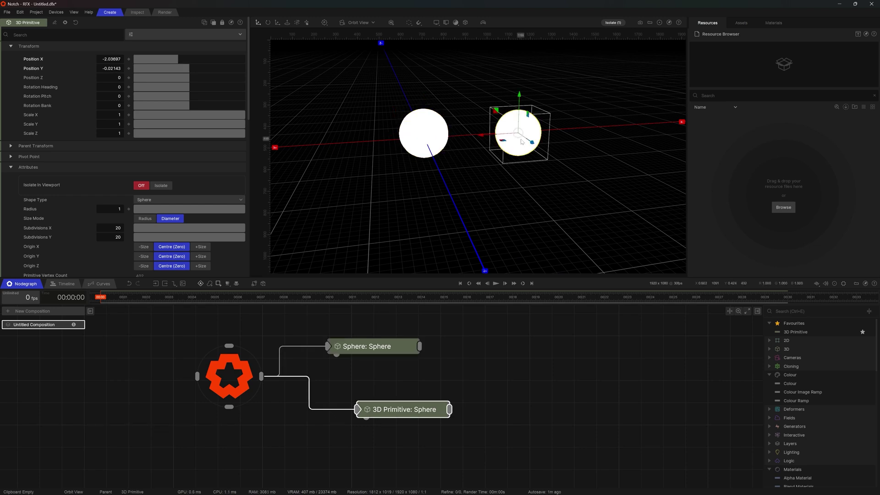
middle_click_drag(524, 146, 518, 145)
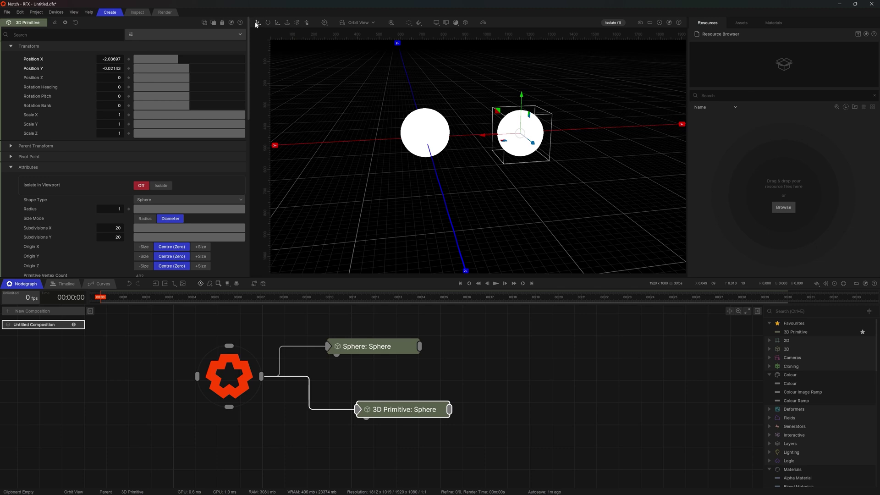
Scale the second sphere uniformly to about 1.66 with the scale gizmo.
left_click(269, 22)
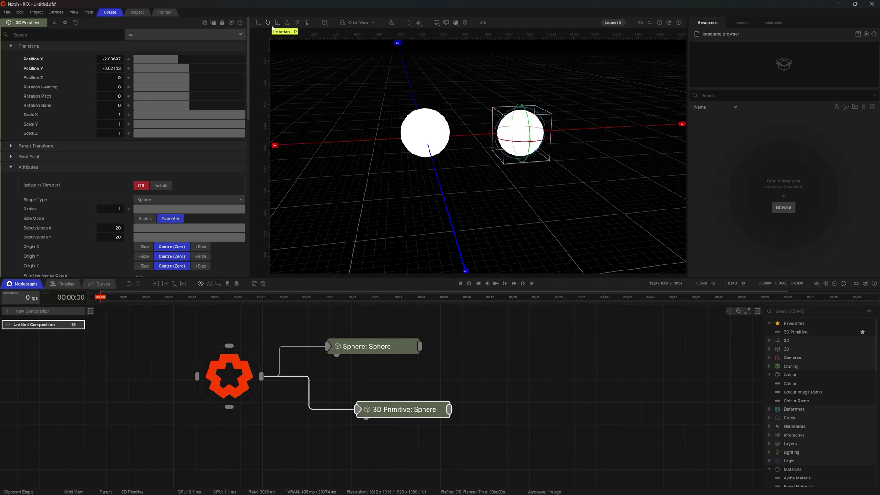
left_click(278, 23)
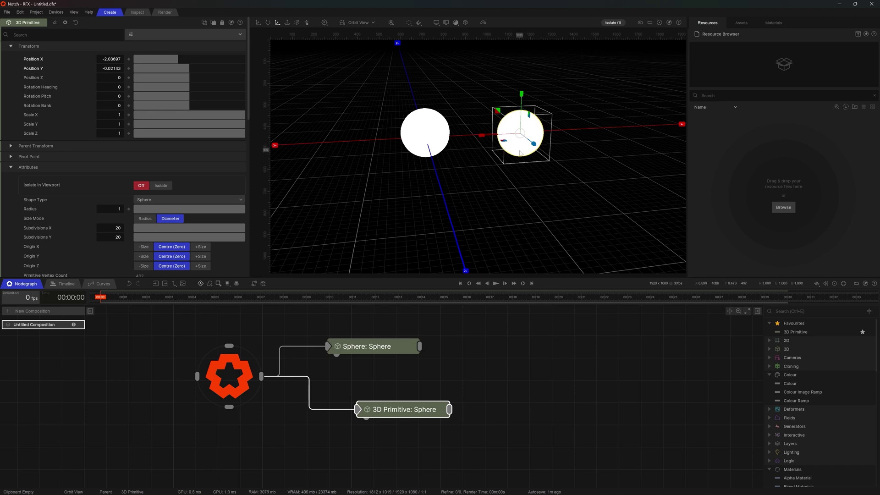
key("e")
key("r")
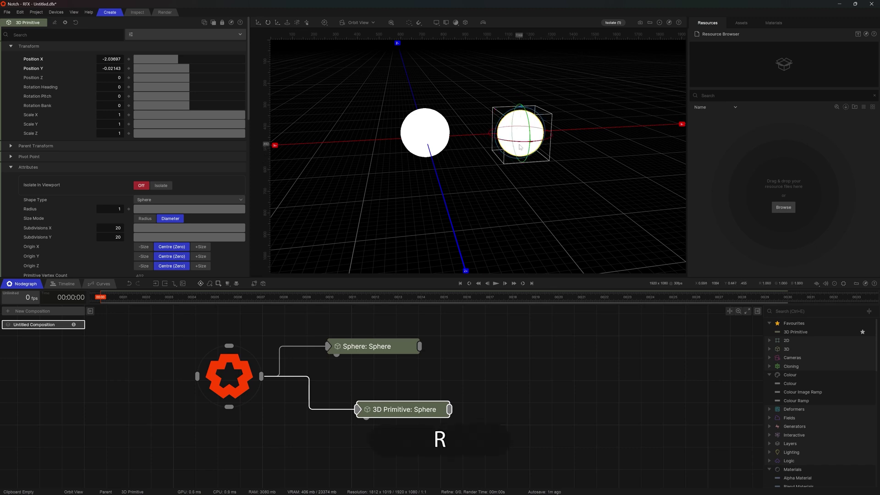
key("t")
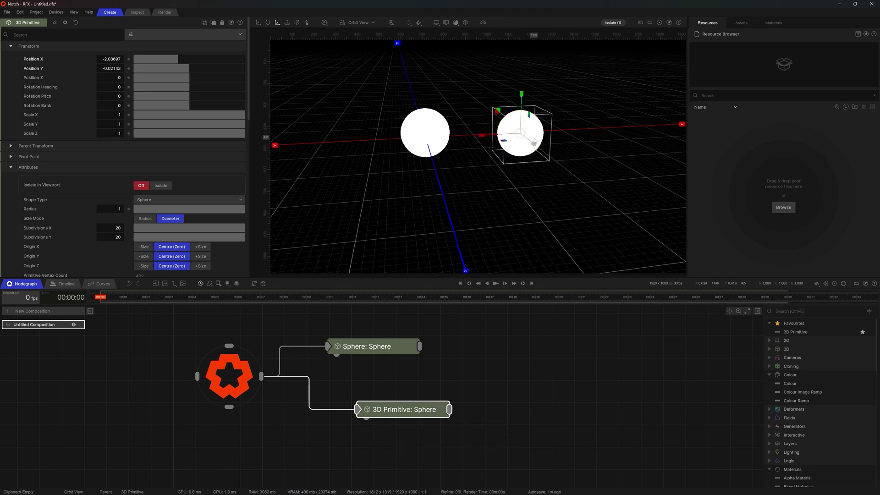
right_click_drag(533, 159, 475, 135)
left_click_drag(474, 135, 514, 145)
right_click_drag(515, 145, 497, 202)
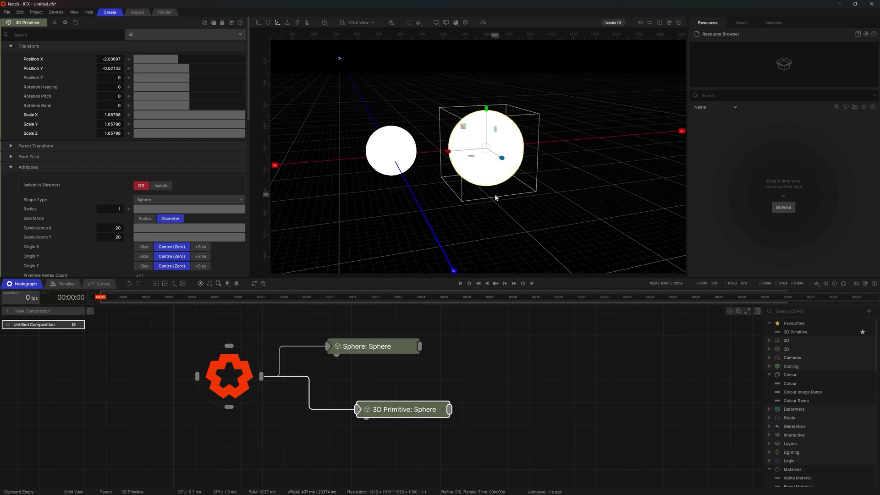
Rename the second primitive node to 'BOX'.
left_click(484, 354)
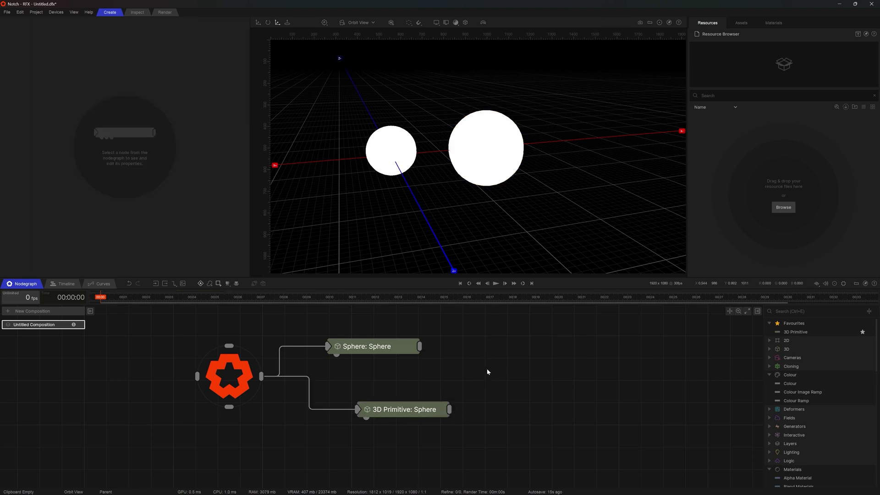
left_click(418, 414)
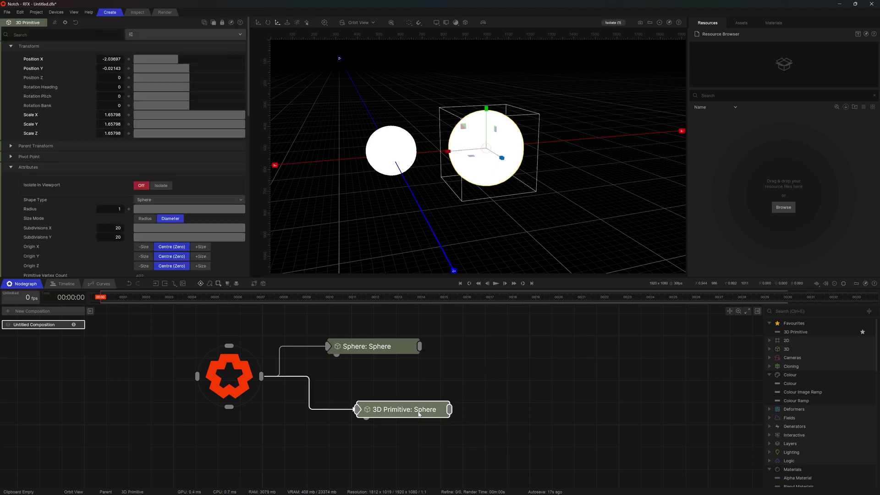
key("F5")
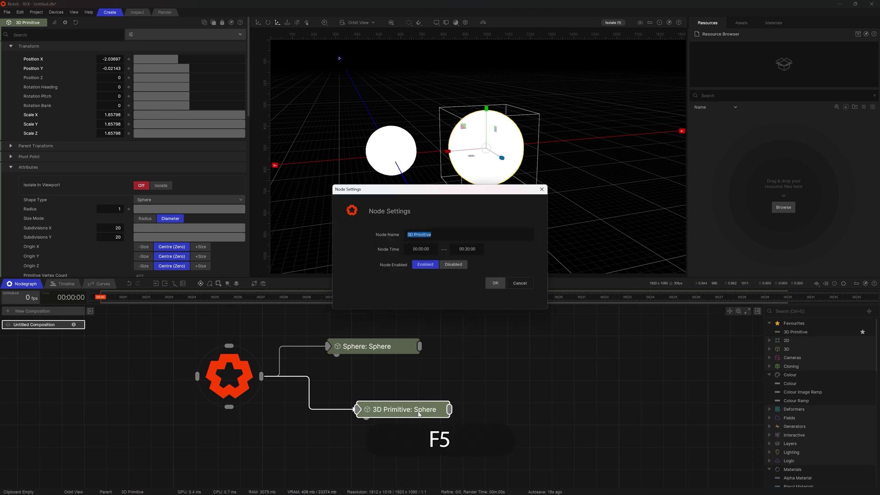
type("BOX")
key("Return")
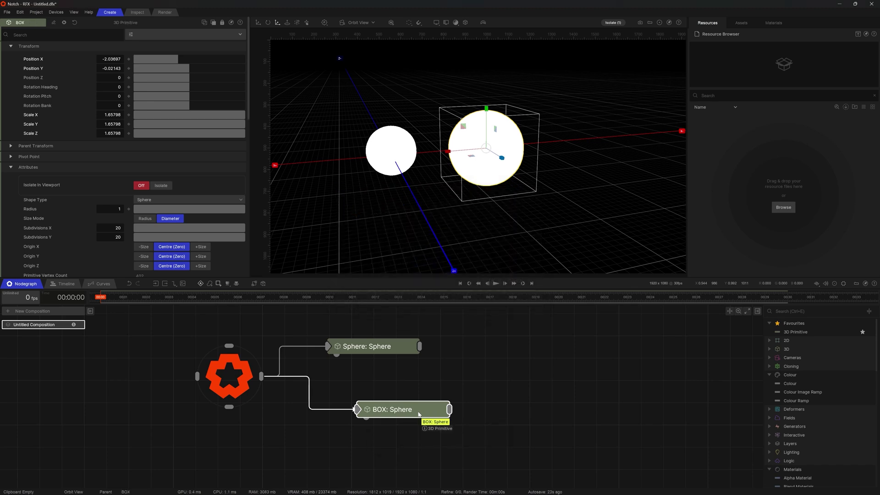
Set the BOX node's Shape Type to Box, turning it into a cube.
scroll(193, 154, "down", 5)
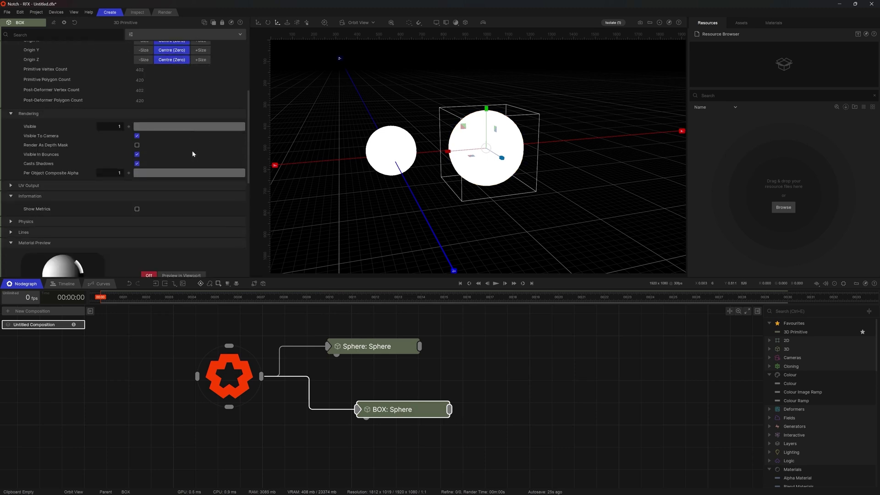
scroll(192, 153, "up", 5)
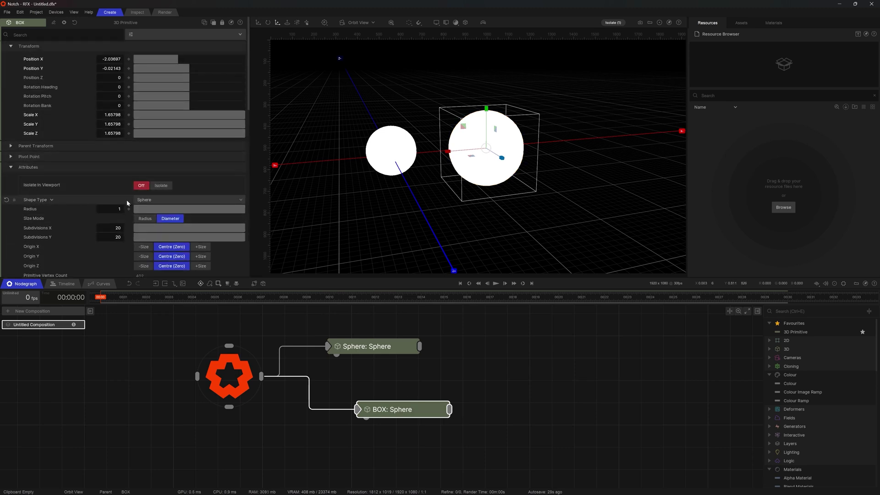
left_click(181, 203)
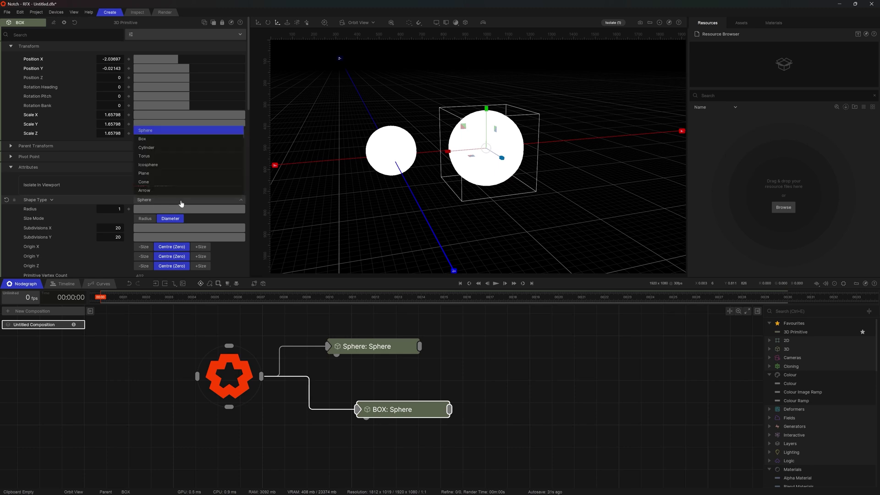
key("Down")
key("Down")
key("Down")
key("Down")
key("Down")
key("Down")
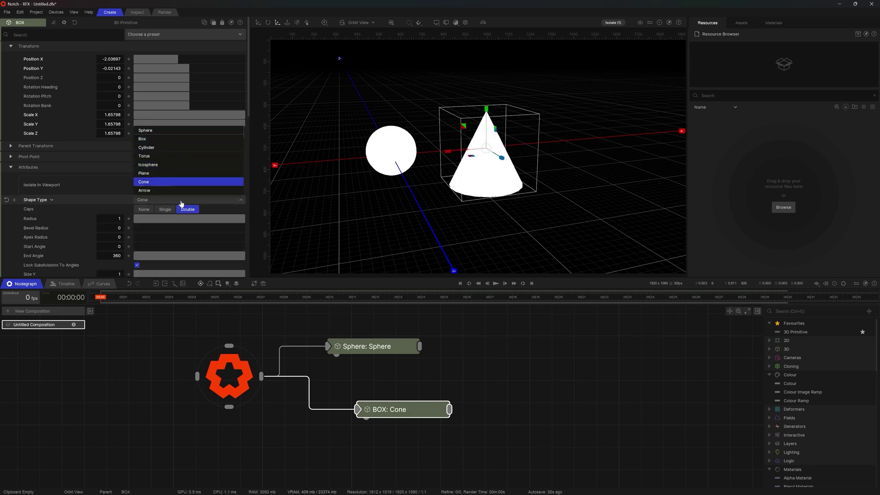
key("Up")
key("Up")
key("Up")
key("Up")
key("Up")
key("Up")
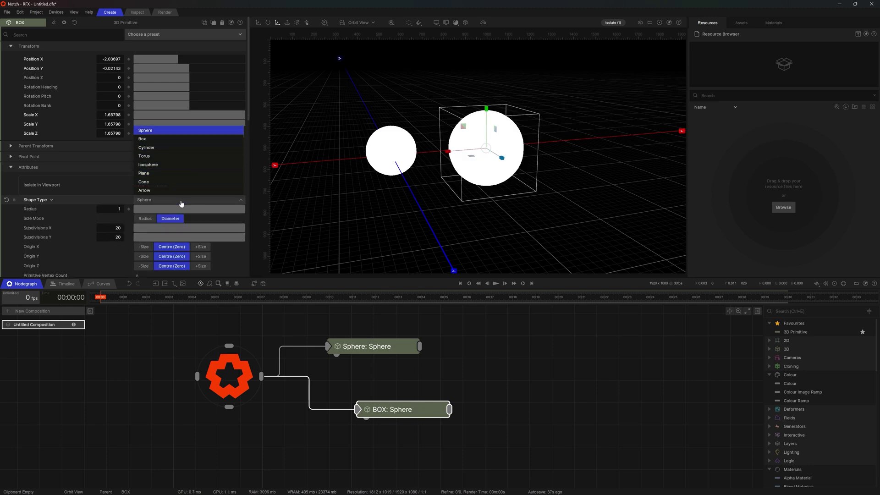
key("Down")
key("Return")
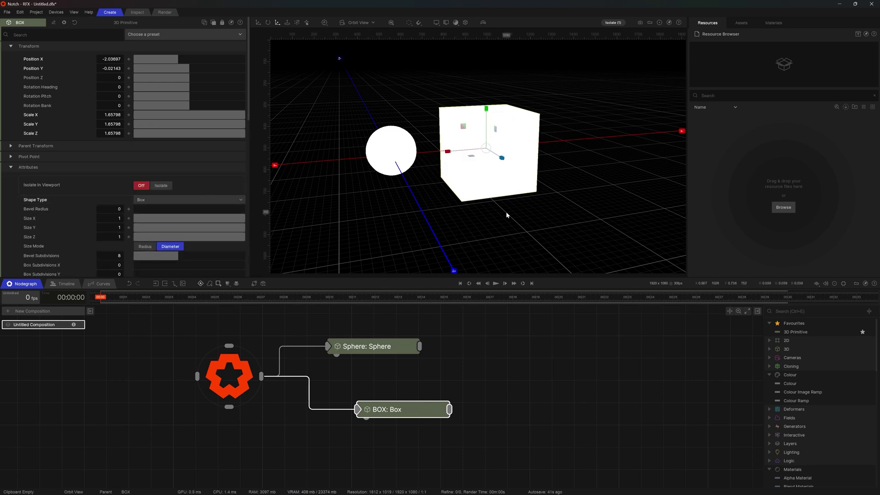
scroll(220, 399, "down", 4)
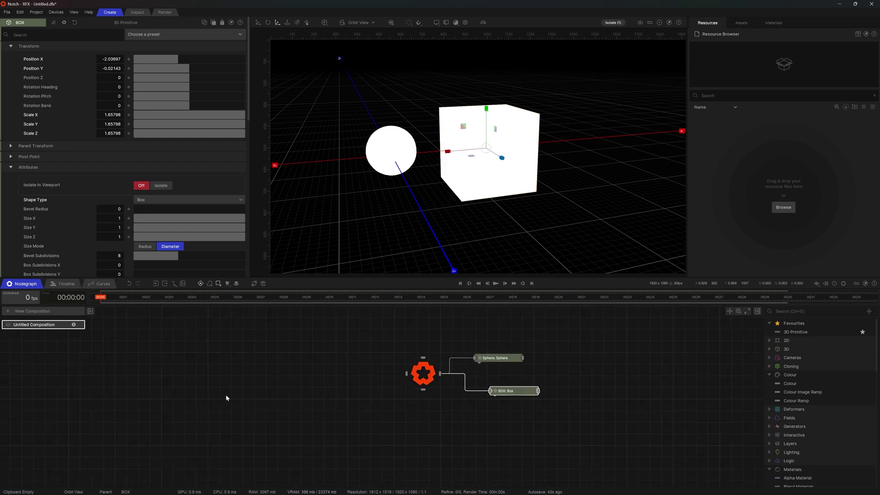
middle_click_drag(220, 398, 356, 376)
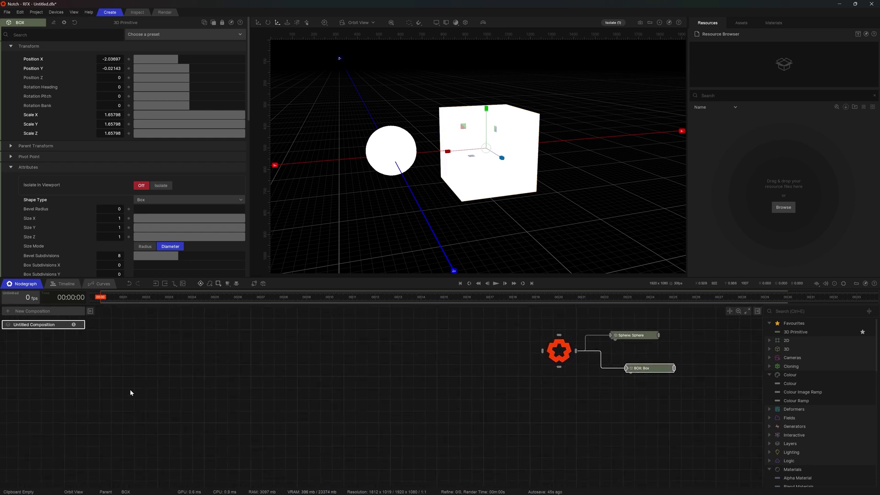
left_click(159, 391)
middle_click_drag(168, 404, 230, 411)
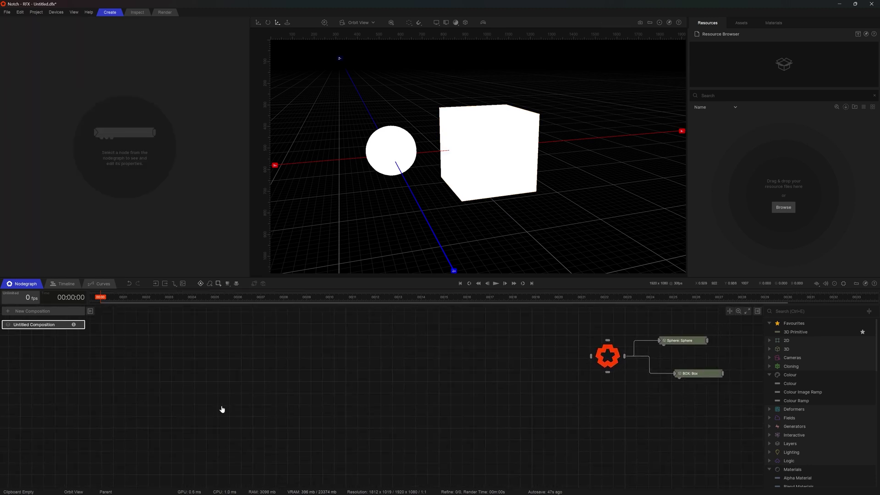
scroll(480, 393, "down", 3)
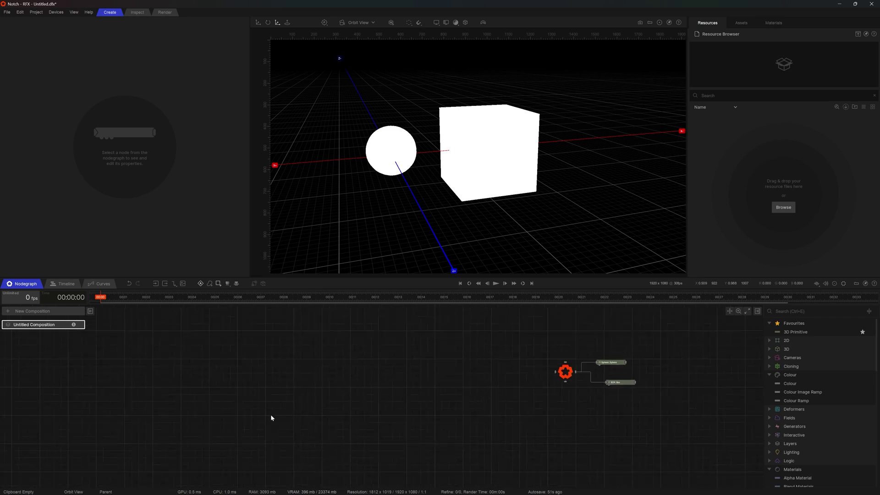
key("ctrl+f")
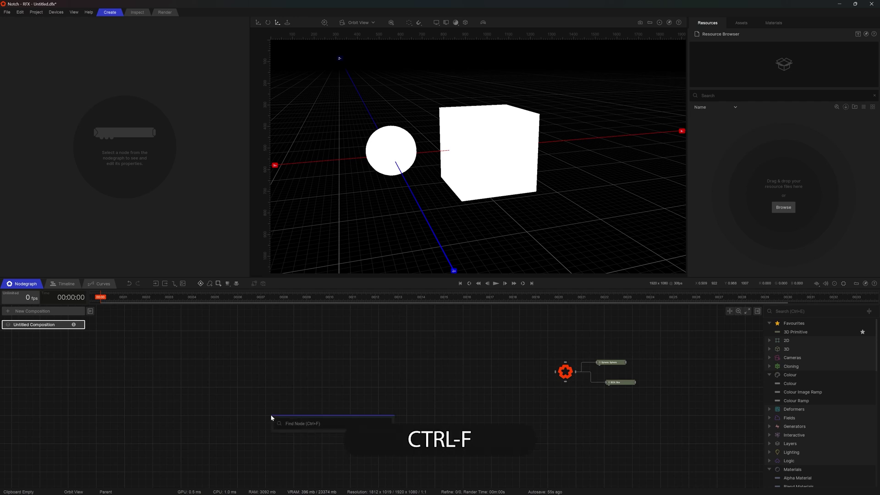
type("box")
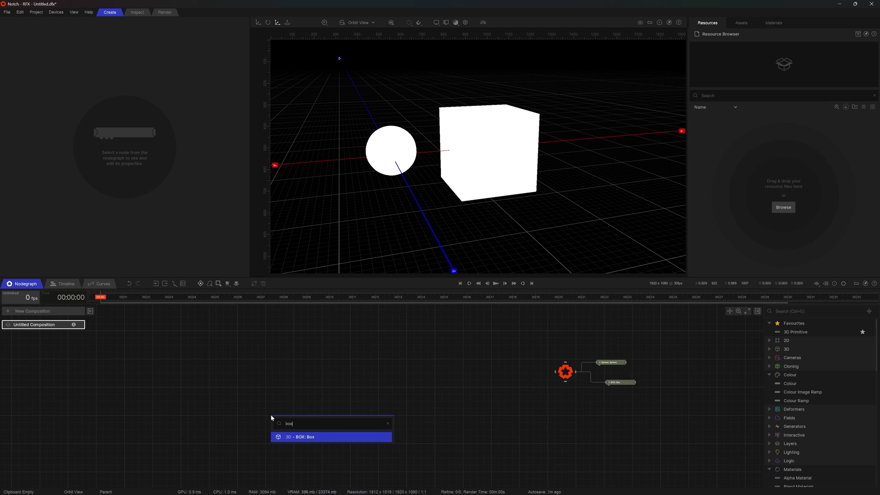
key("Return")
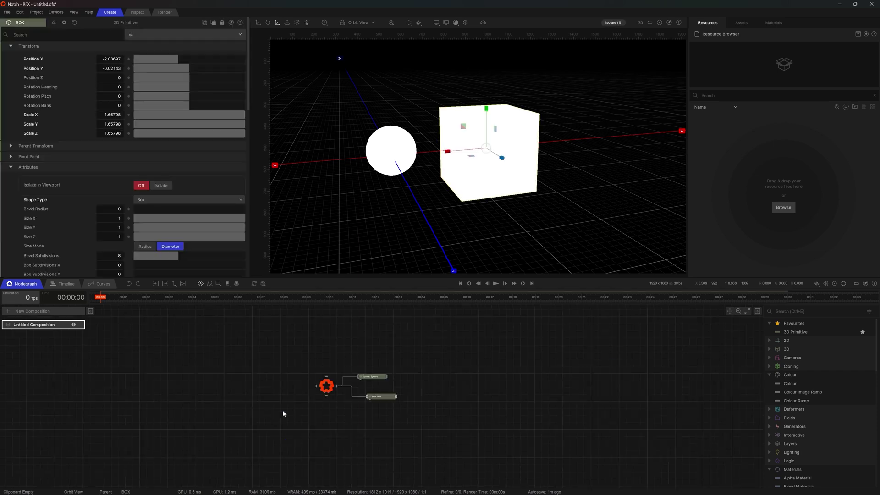
key("f")
Move the cube to Position X -2.6487 and reset Position Y and Z to 0.
middle_click_drag(418, 450, 419, 465)
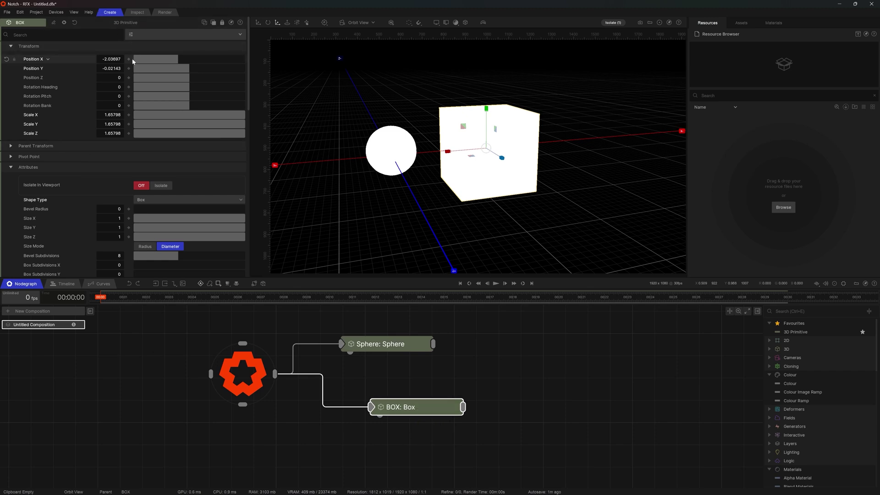
scroll(477, 156, "down", 3)
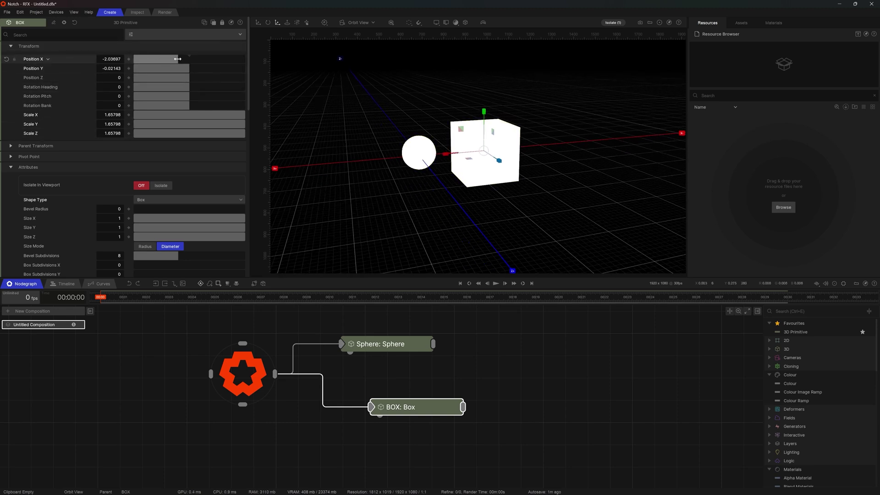
left_click_drag(178, 59, 190, 77)
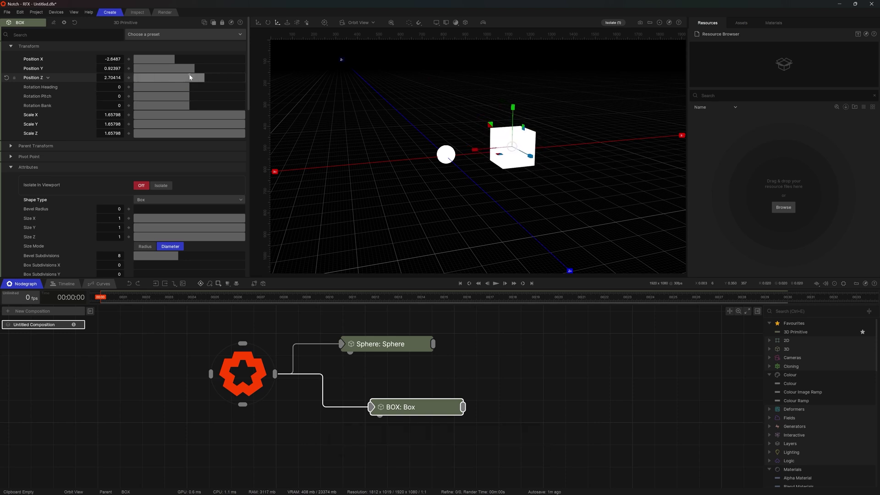
right_click(190, 77)
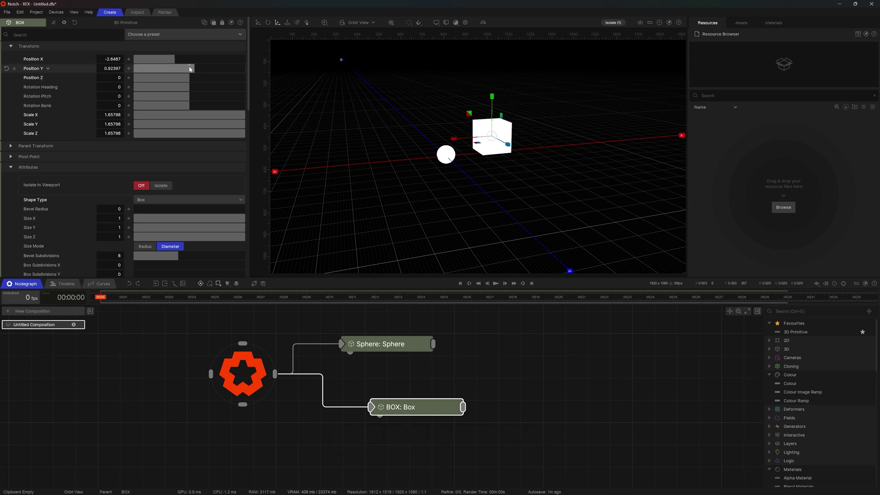
right_click(187, 68)
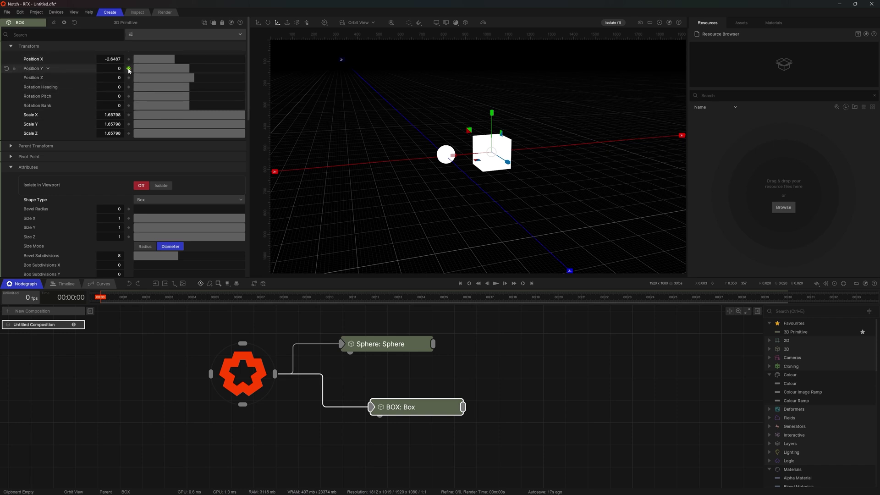
Keyframe the box's position, then at 00:05:00 move it up and back (Y 2.27911, Z -8.71168).
left_click(128, 78)
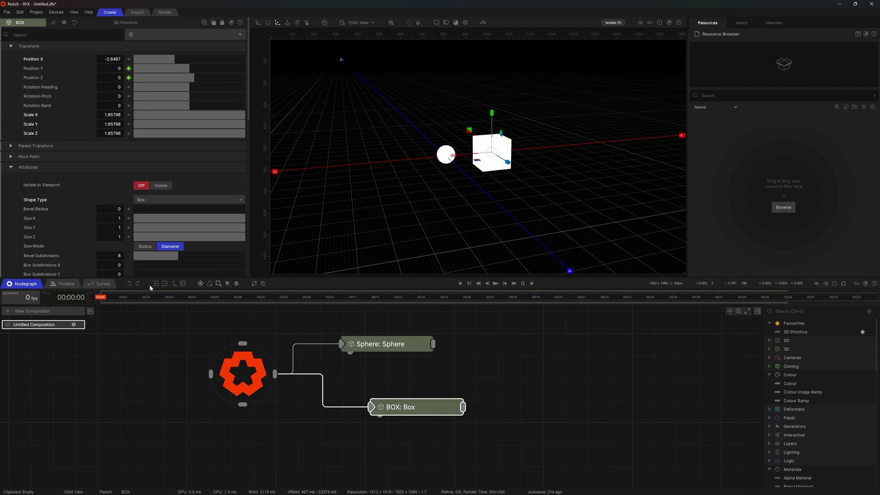
left_click_drag(108, 299, 215, 301)
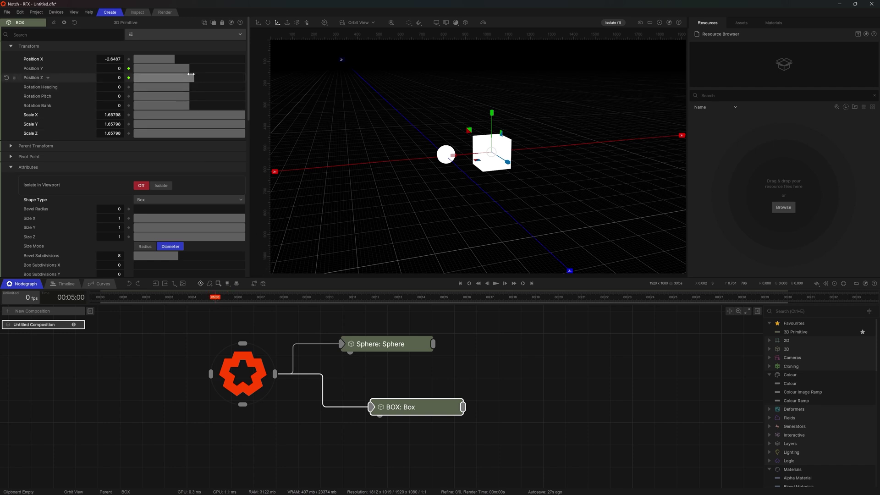
left_click_drag(189, 68, 166, 82)
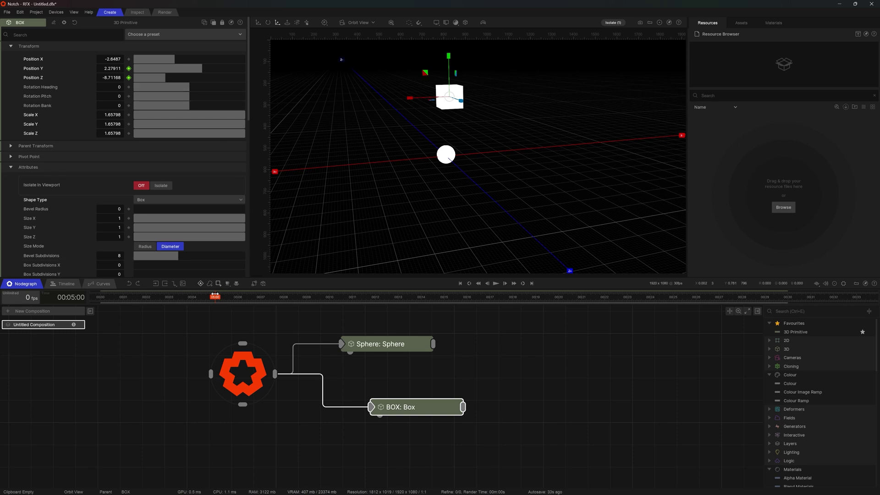
Scrub the timeline and jump repeatedly between start and end to compare the box's motion.
mouse_move(215, 295)
left_mouse_down()
mouse_move(185, 296)
mouse_move(215, 297)
left_mouse_up()
left_click_drag(211, 297, 188, 307)
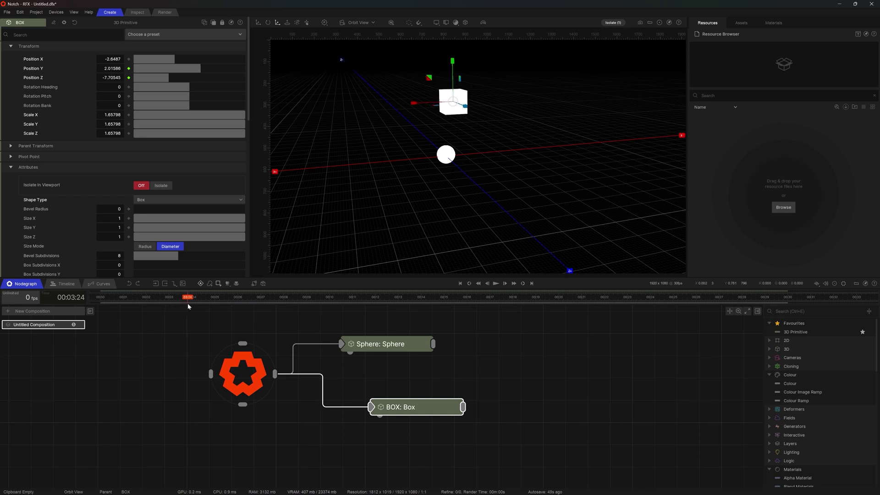
key("ctrl+Left")
key("ctrl+Right")
key("ctrl+Left")
key("ctrl+Right")
key("ctrl+Left")
key("ctrl+Right")
key("ctrl+Left")
key("ctrl+Right")
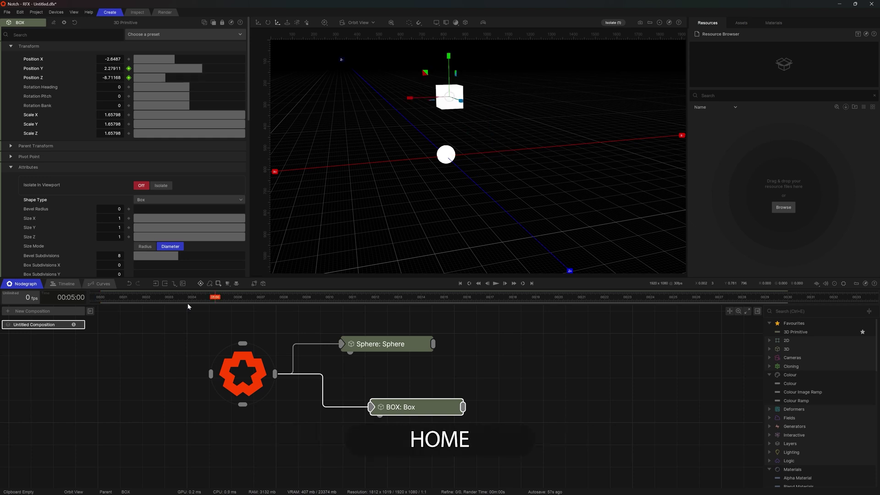
key("Home")
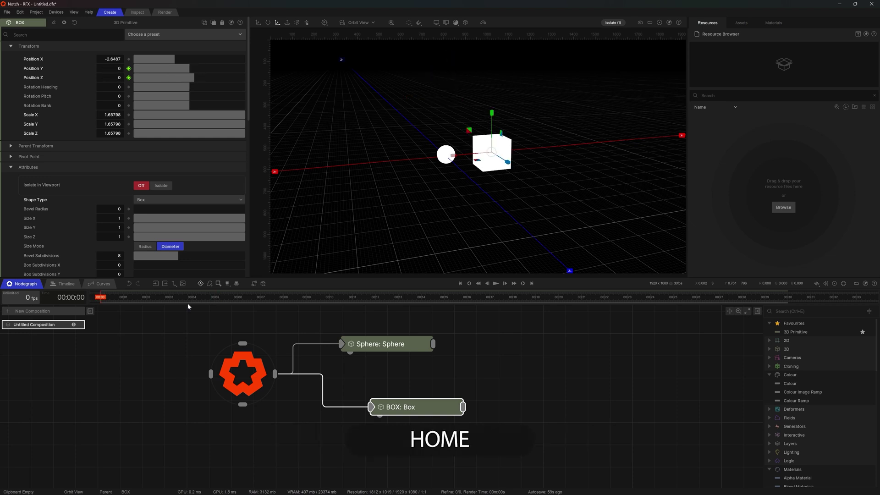
key("Home")
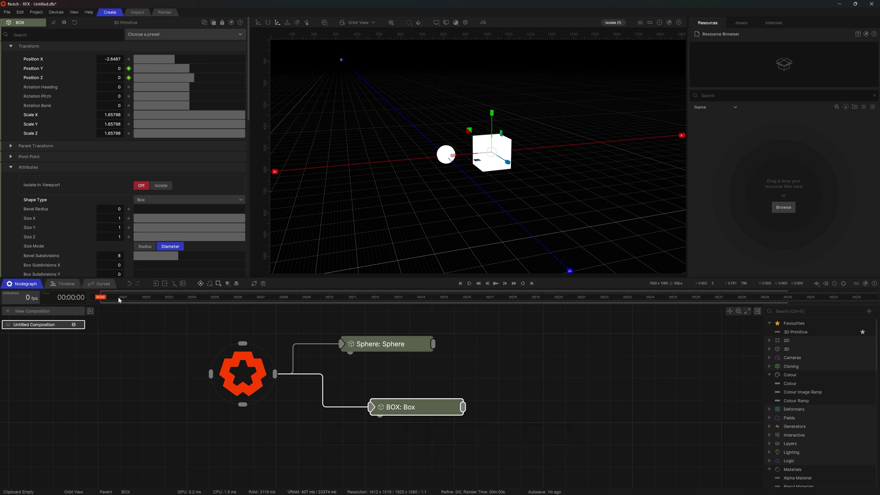
key("space")
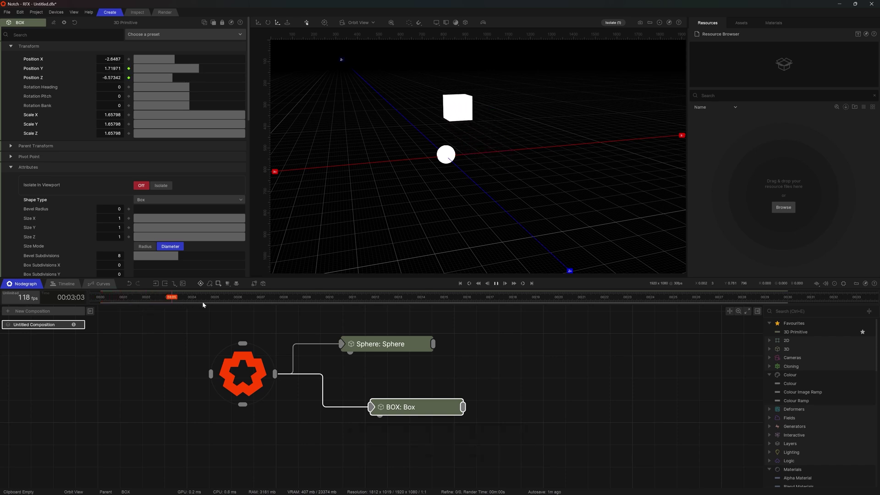
key("space")
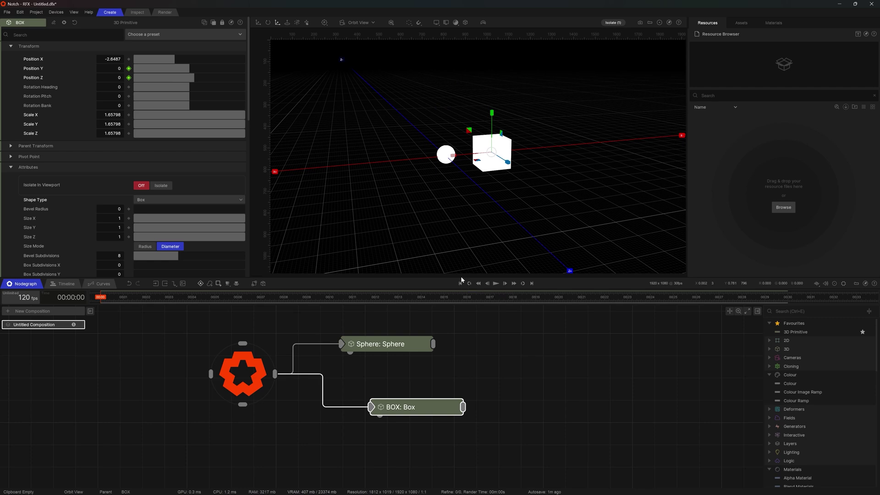
left_click(496, 284)
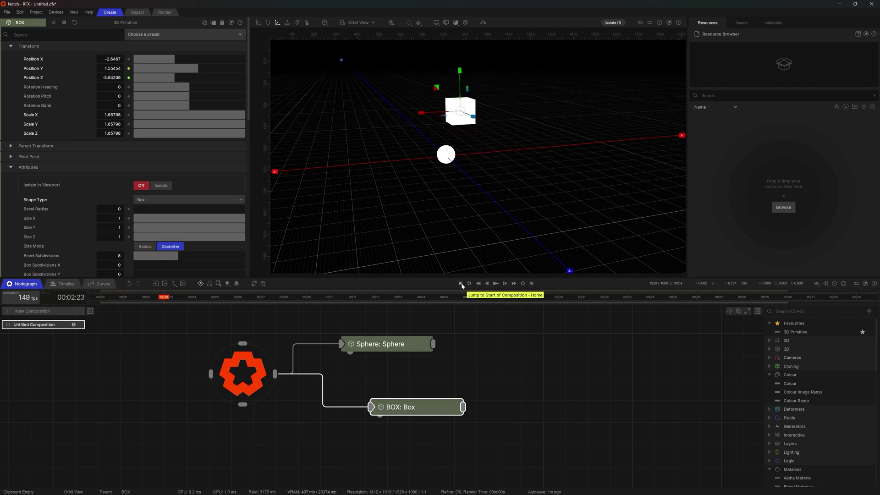
left_click(461, 284)
left_click(496, 283)
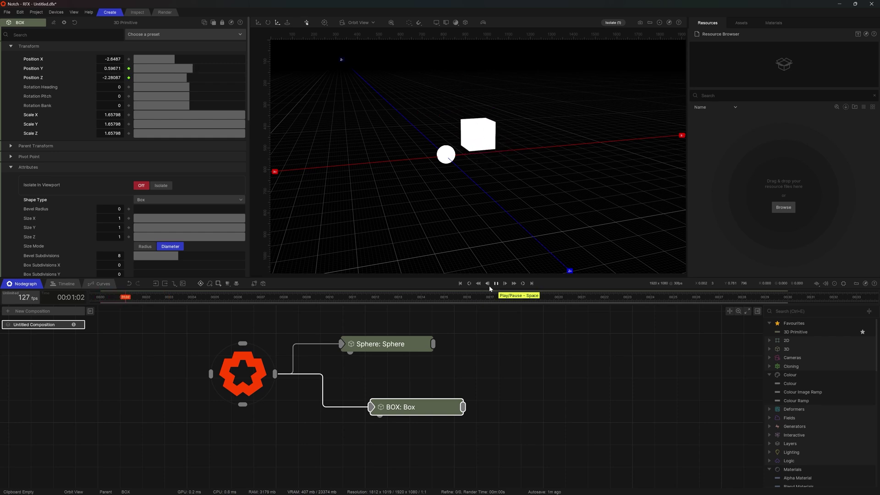
key("space")
left_click(461, 284)
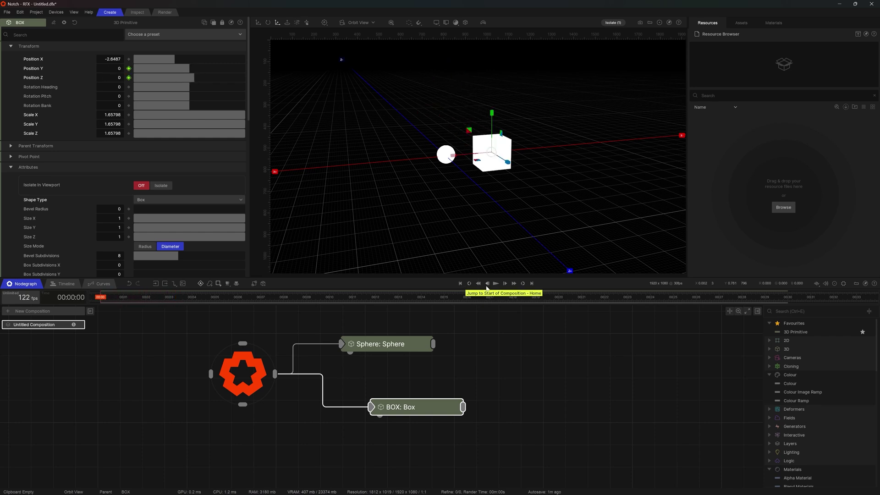
key("space")
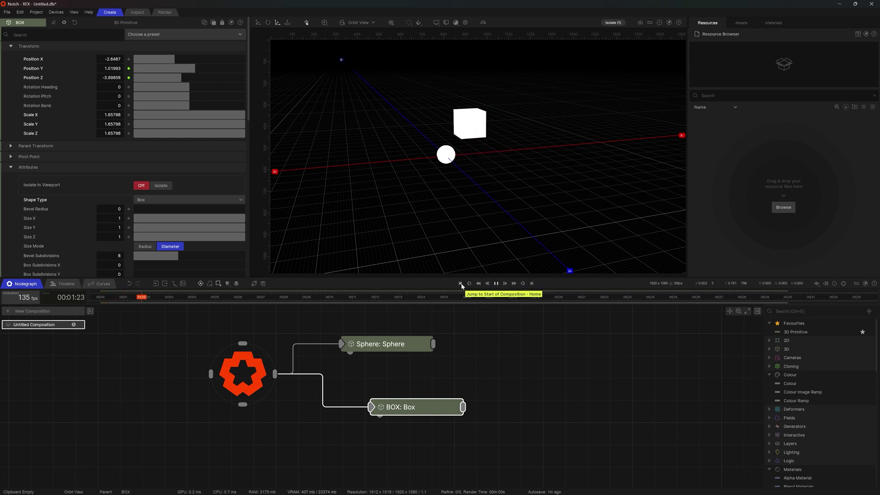
key("space")
key("space")
key("space")
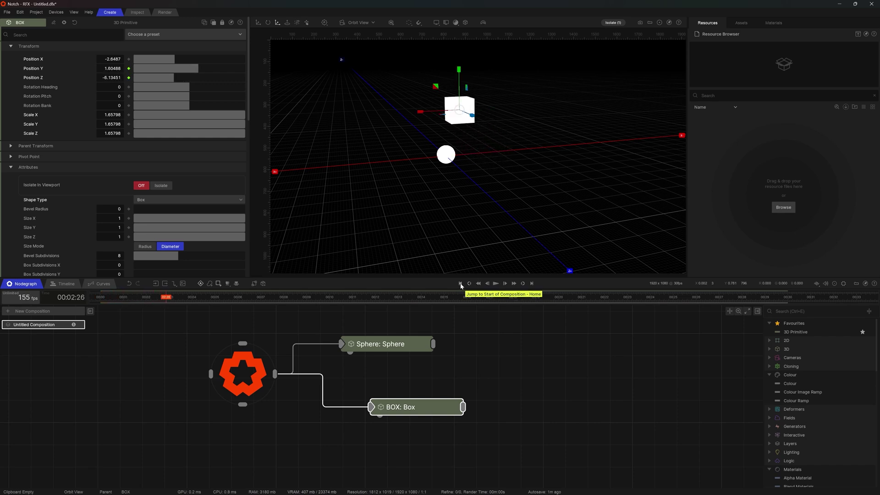
left_click(461, 283)
key("space")
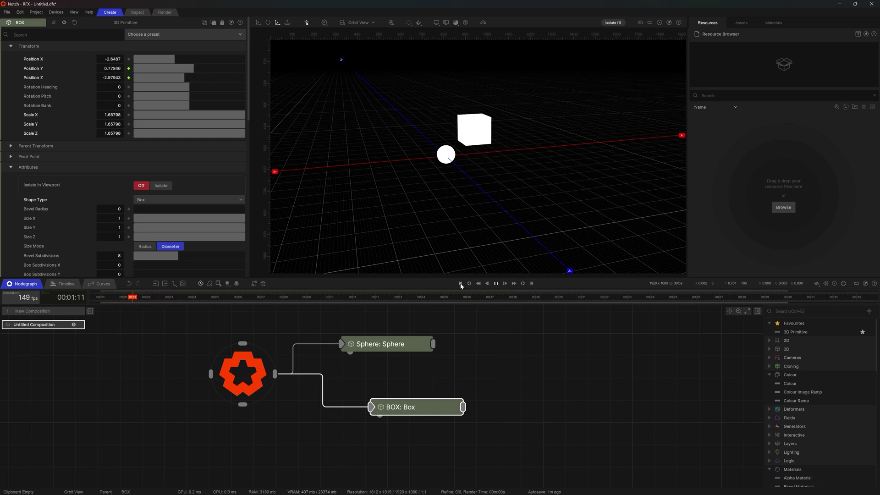
key("space")
left_click_drag(483, 202, 513, 221)
key("space")
key("space")
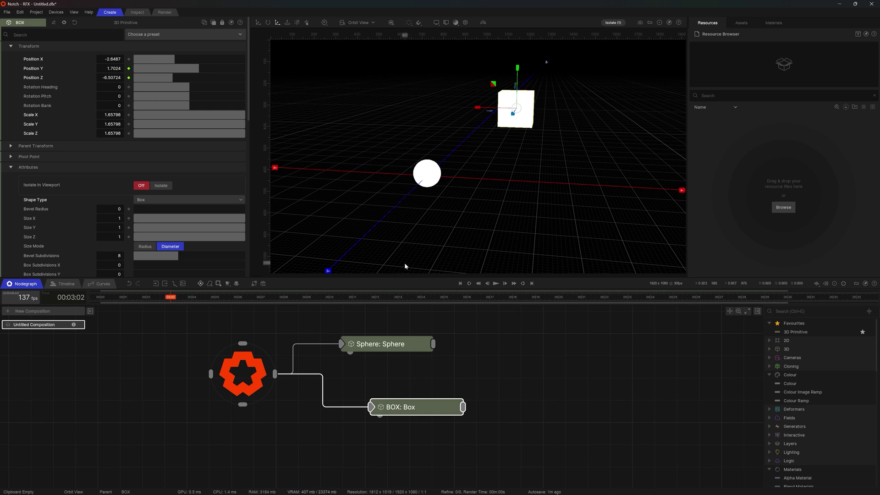
key("space")
key("space")
left_click_drag(478, 220, 504, 222)
key("space")
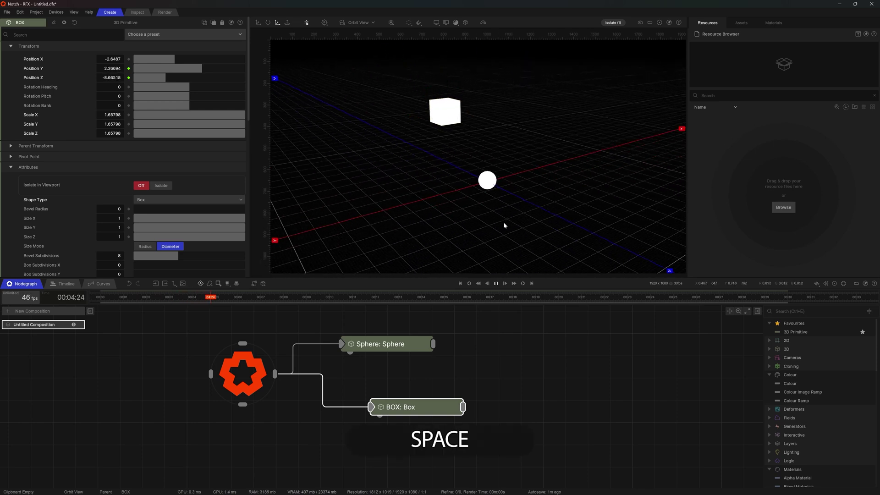
key("space")
key("Home")
key("space")
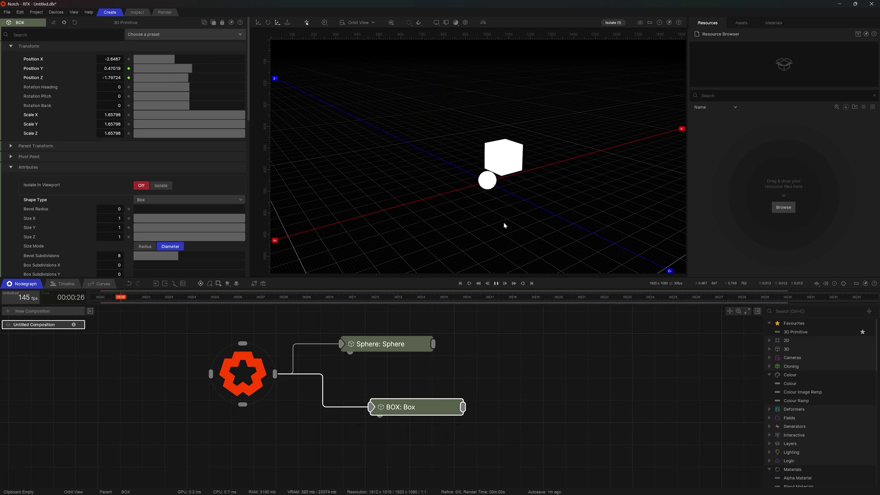
key("space")
At the start of the timeline, keyframe the Sphere node's Position X, Y and Z.
left_click_drag(493, 209, 433, 205)
left_click_drag(485, 208, 468, 196)
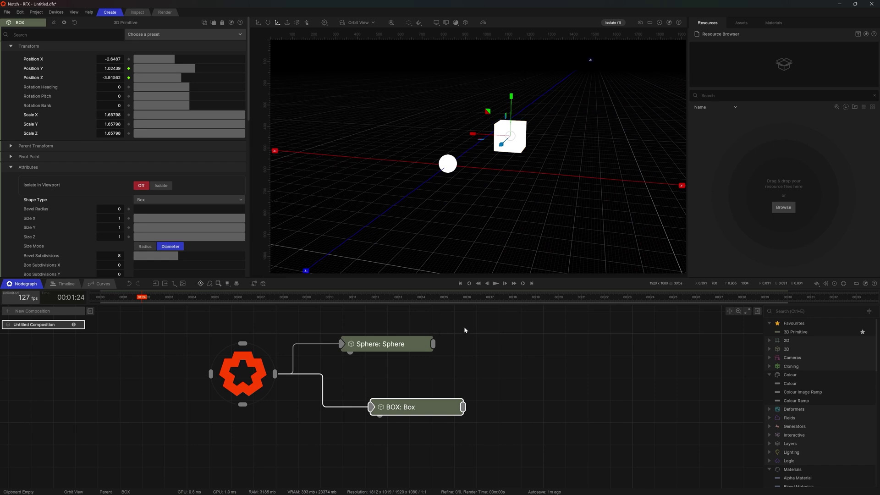
key("Home")
left_click(414, 345)
left_click(129, 59)
left_click(129, 68)
left_click(129, 77)
At about four seconds, drag the sphere to a new spot and play the animation.
left_click(200, 297)
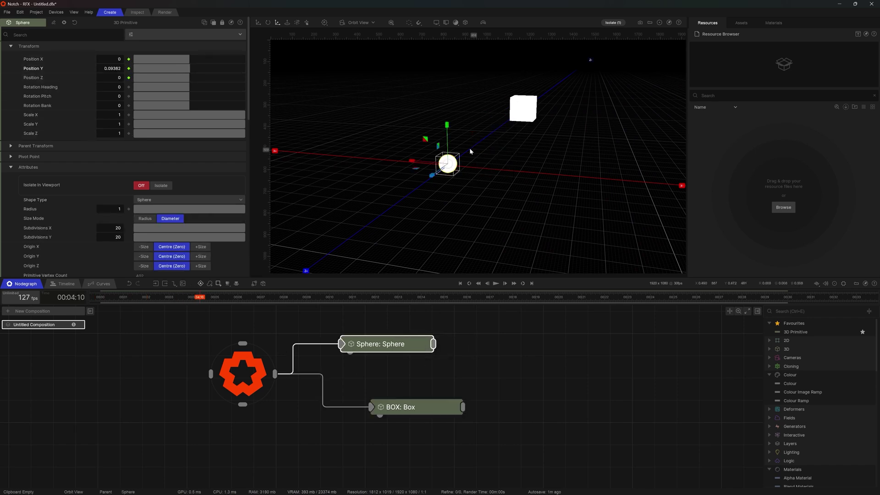
left_click_drag(426, 139, 368, 198)
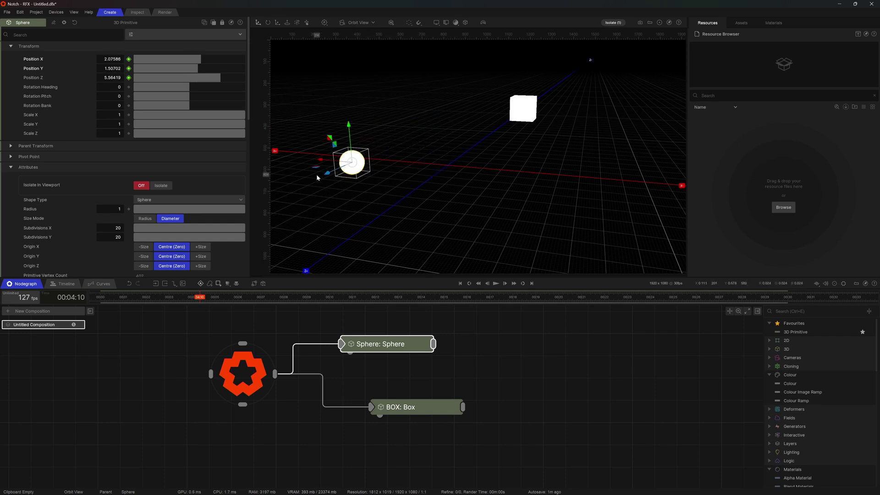
left_click_drag(353, 161, 430, 129)
key("space")
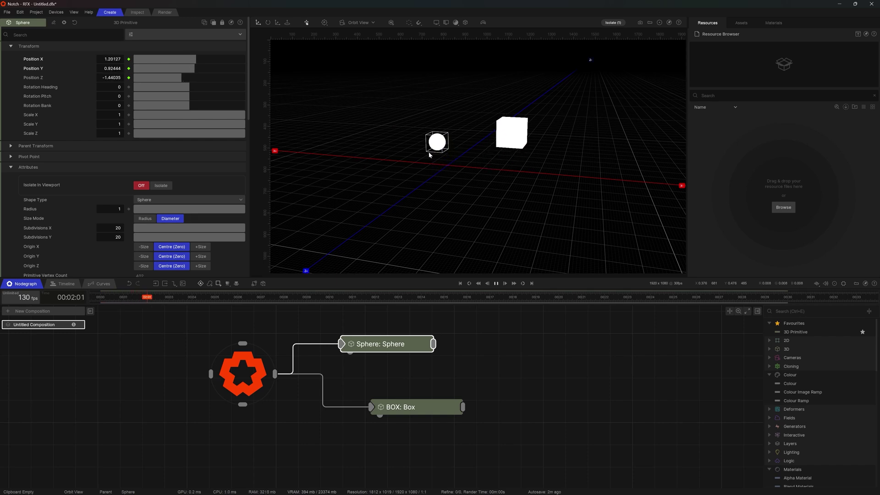
key("space")
middle_click_drag(466, 201, 427, 199)
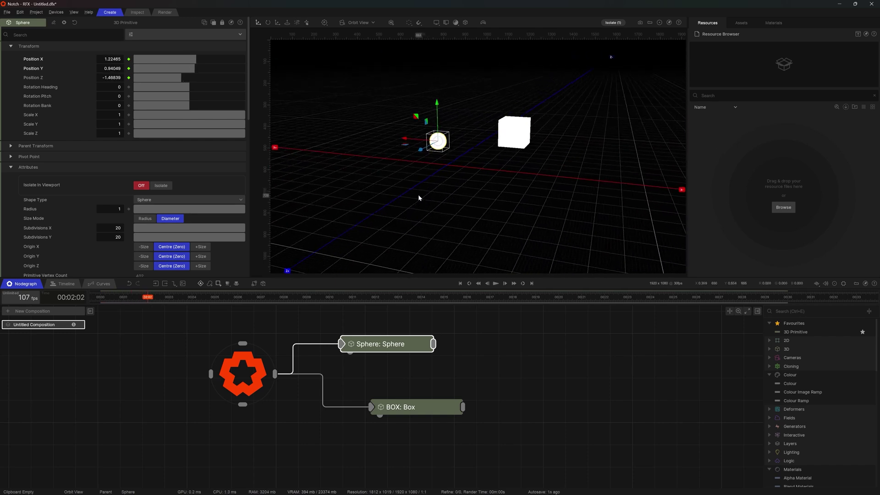
Add a 3D Primitive sphere node via the 'primi' search and link it to the root.
left_click(53, 285)
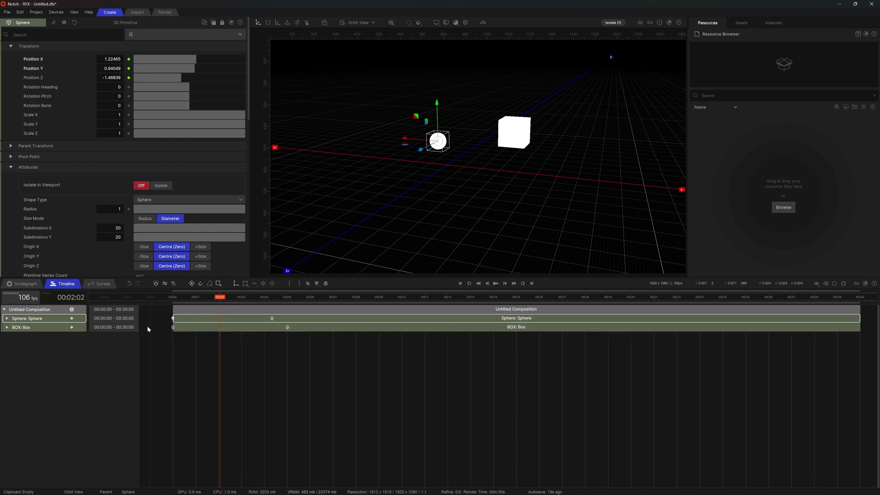
left_click(23, 284)
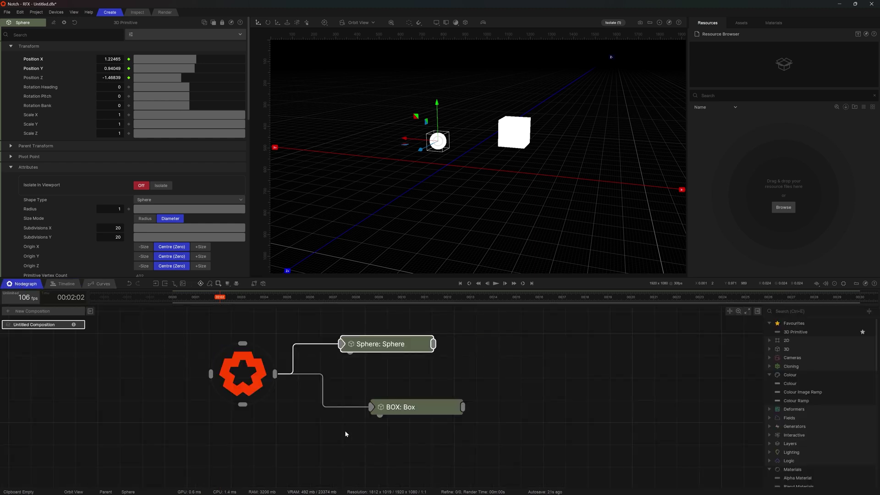
left_click(294, 443)
key("ctrl+space")
type("primi")
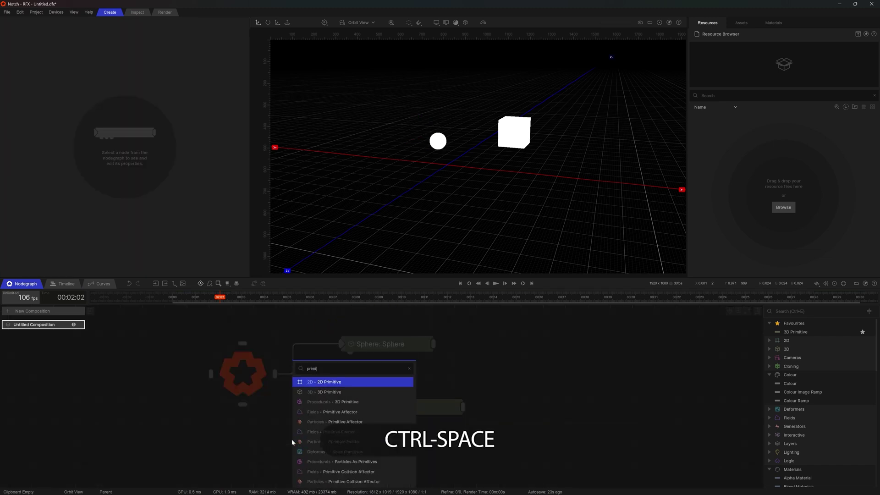
key("Return")
key("ctrl+r")
left_click(315, 427)
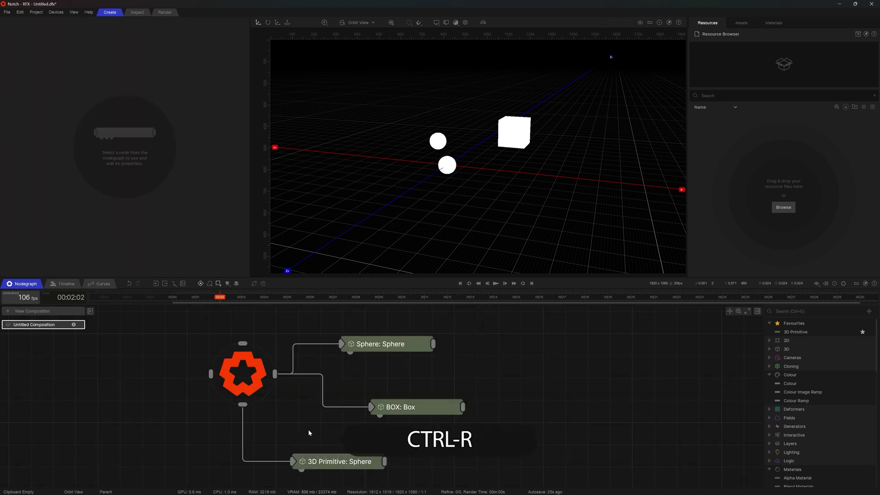
Select the new 3D Primitive: Sphere node and check its new layer in the Timeline.
left_click(61, 285)
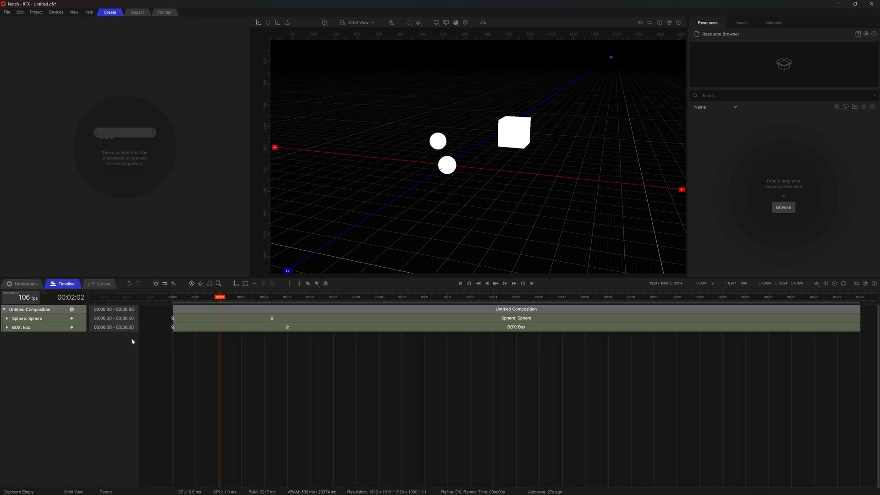
left_click(31, 286)
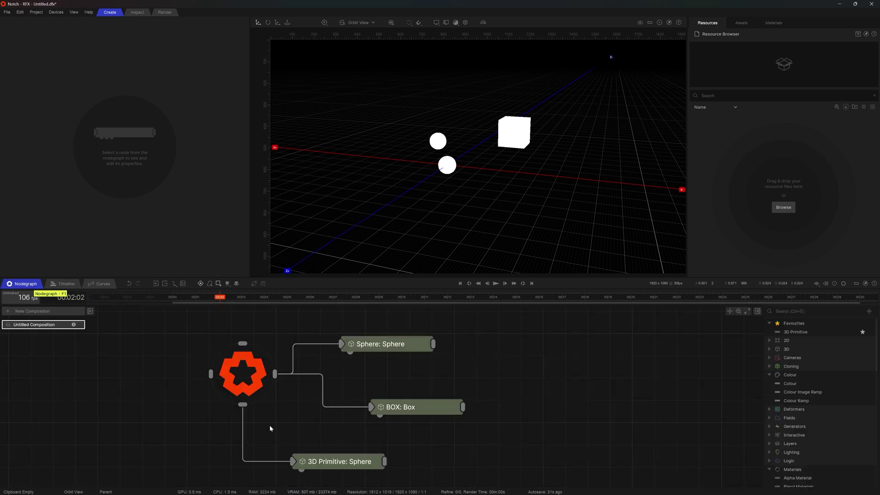
left_click(330, 462)
left_click(62, 284)
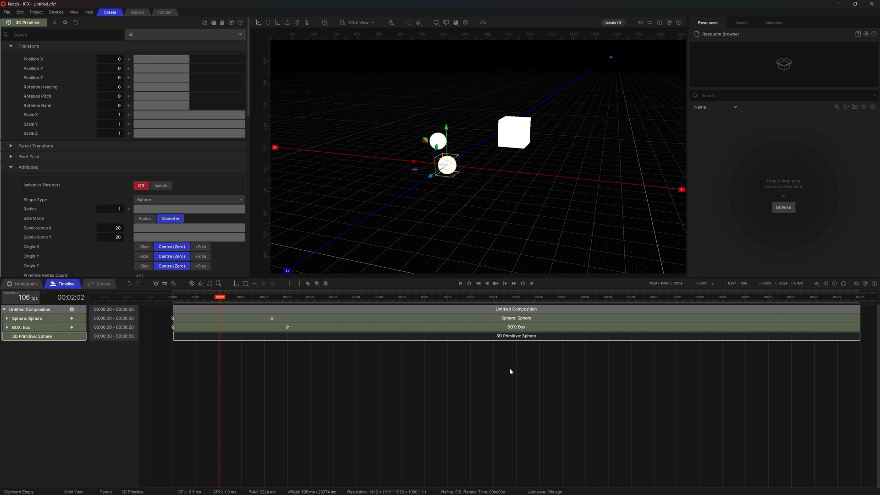
Turn the 3D Primitive clip into a time segment, undoing a trial move of it.
left_click(541, 338)
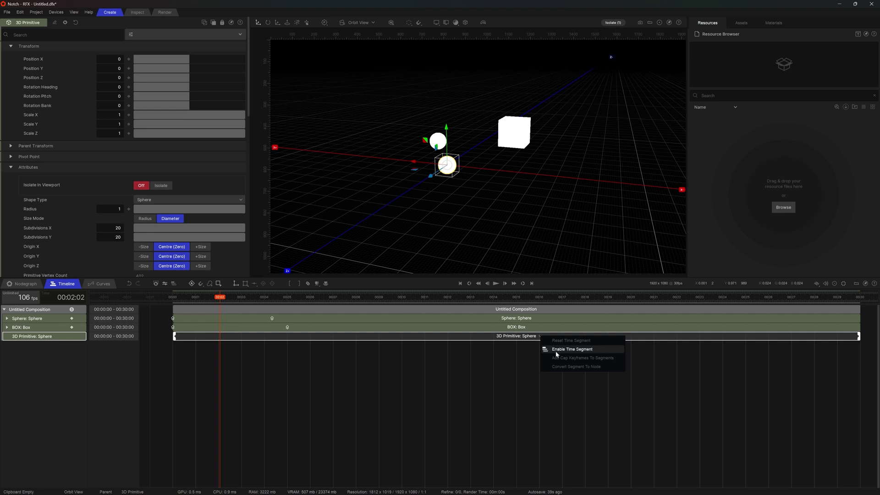
left_click(557, 352)
left_click_drag(563, 338, 550, 337)
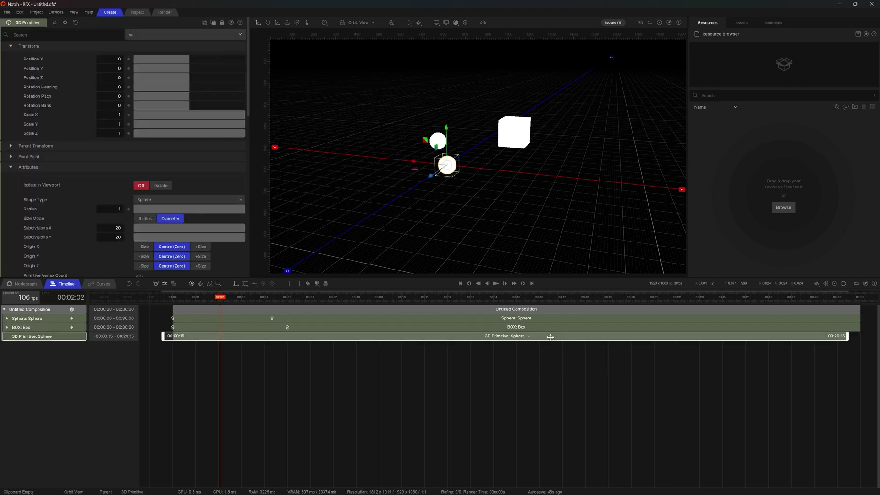
key("ctrl+z")
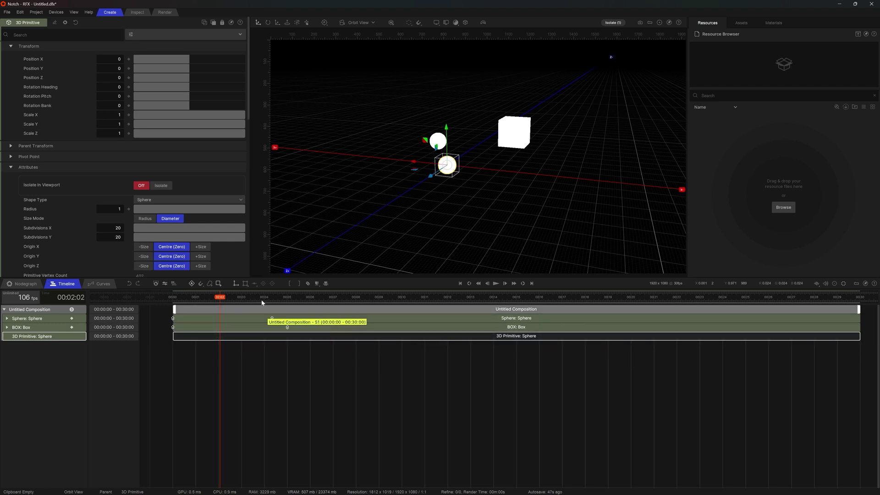
Keyframe the 3D Primitive's Position X and Z, then pin the Sphere node in the Nodegraph.
left_click(129, 78)
left_click(129, 59)
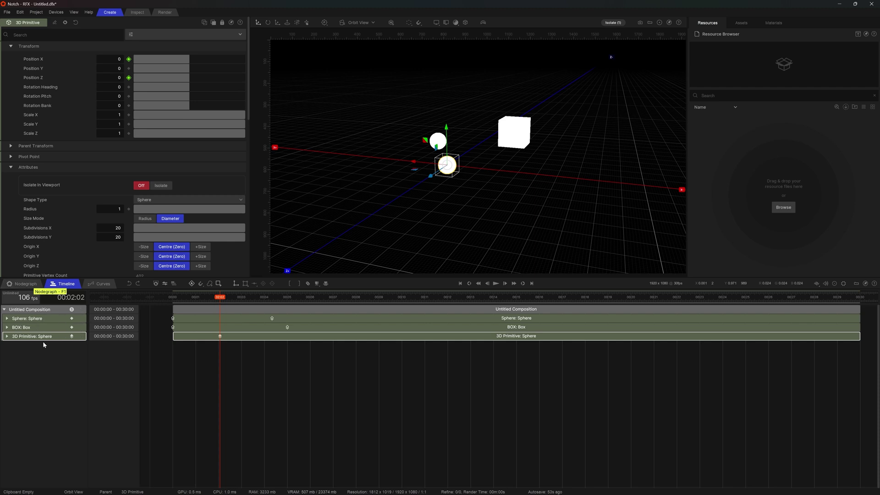
left_click(33, 283)
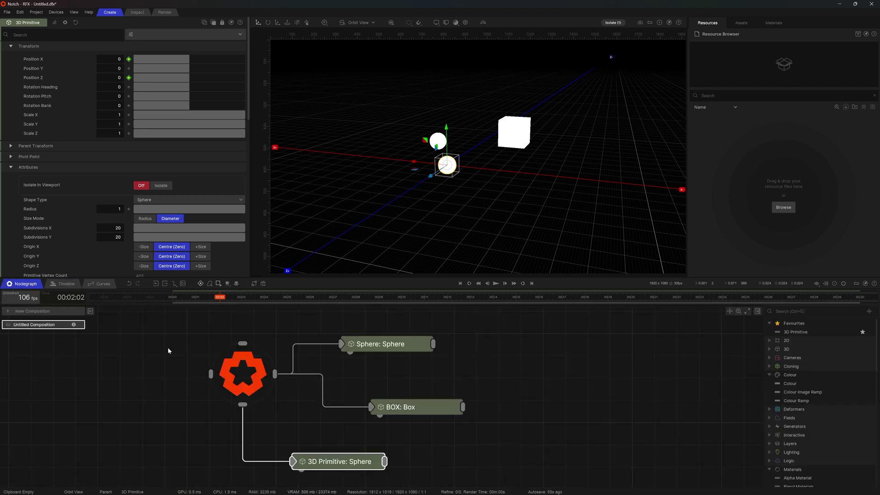
left_click(388, 352)
key("p")
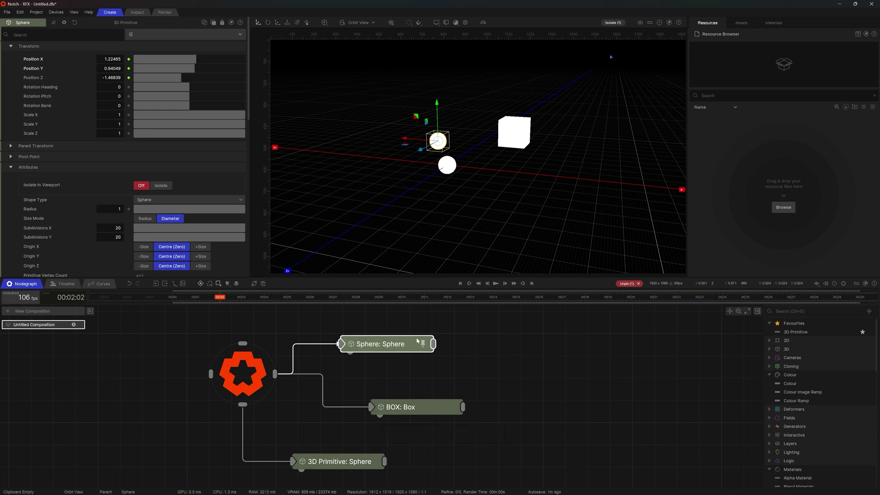
left_click(67, 284)
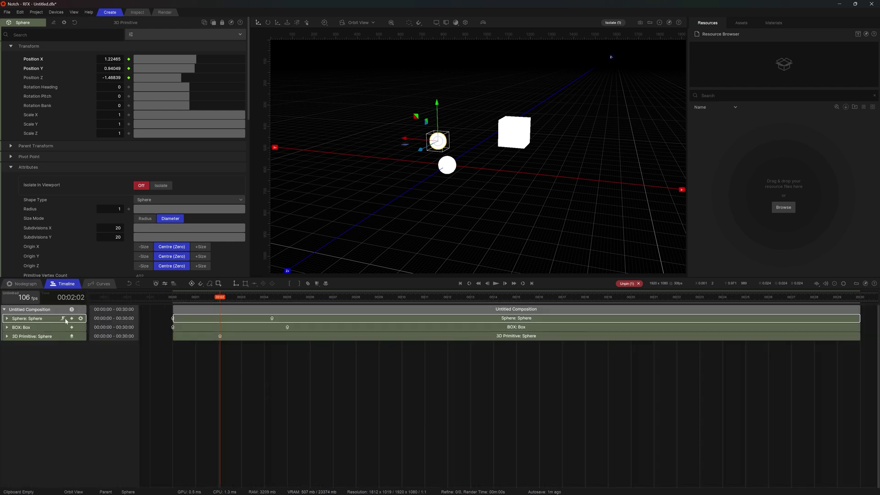
left_click(156, 284)
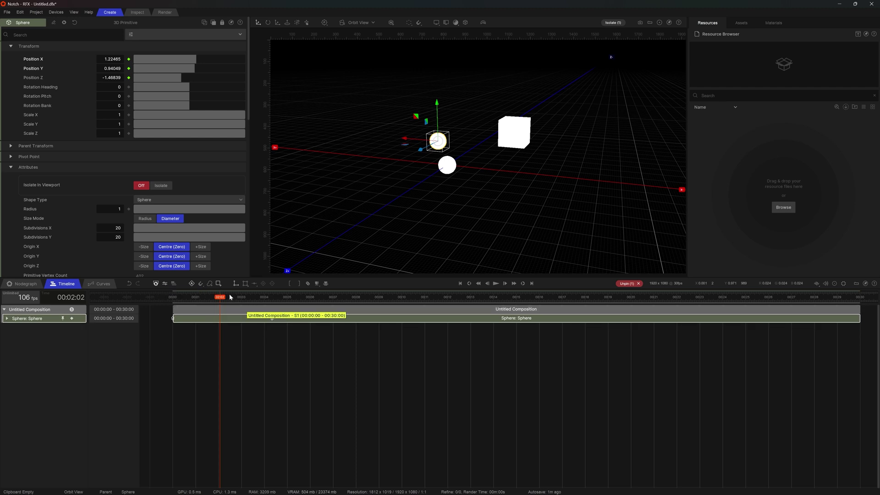
mouse_move(237, 304)
left_mouse_down()
mouse_move(269, 303)
mouse_move(221, 304)
left_mouse_up()
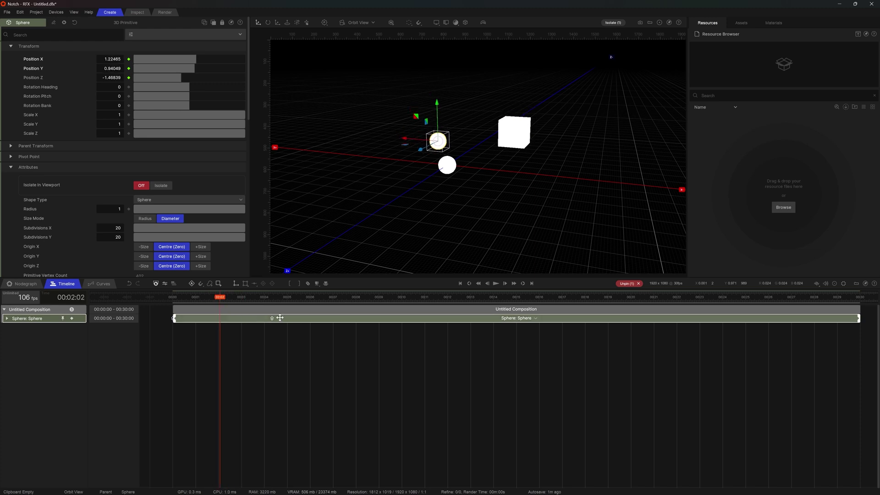
left_click(33, 287)
left_click(63, 283)
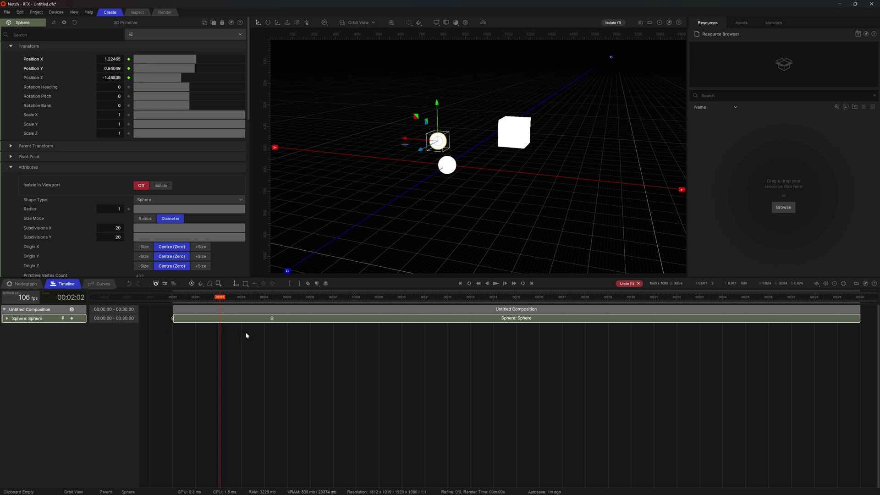
left_click(156, 284)
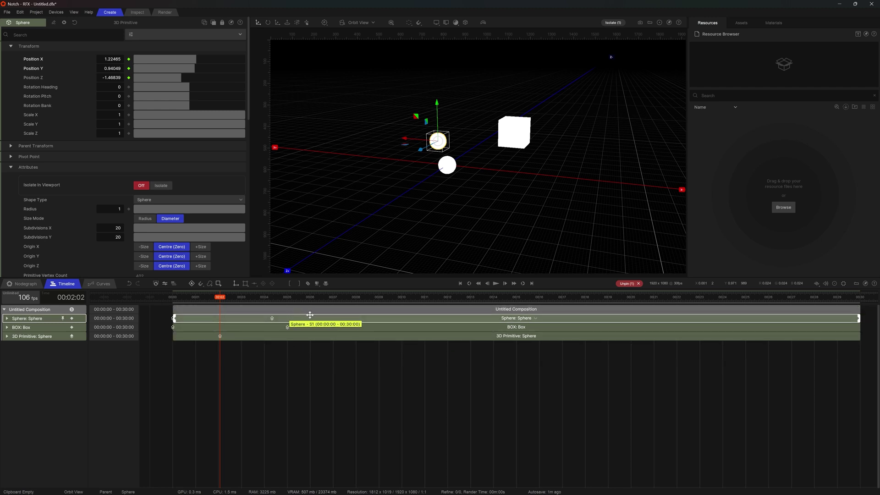
left_click(326, 284)
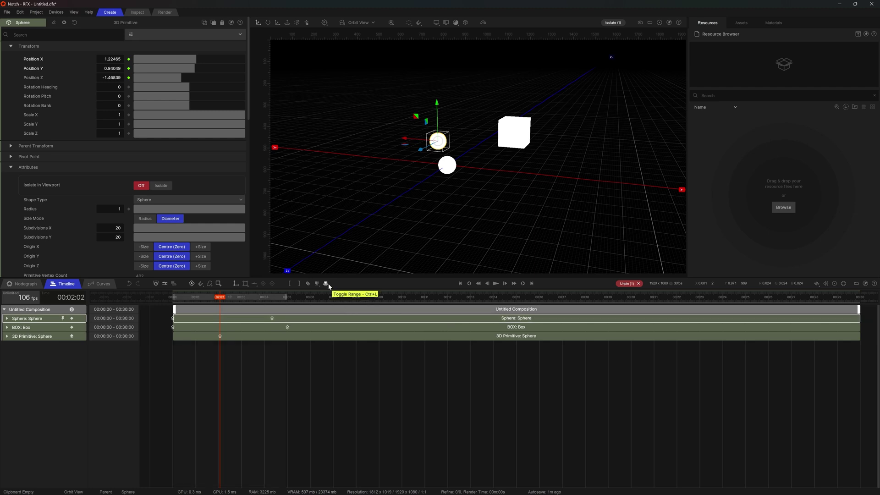
left_click_drag(285, 300, 206, 297)
key("space")
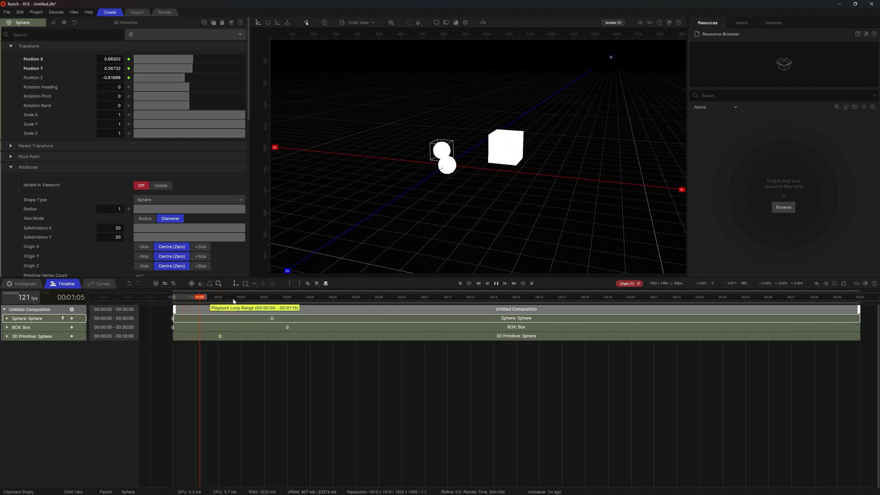
key("space")
left_click_drag(192, 297, 239, 297)
key("space")
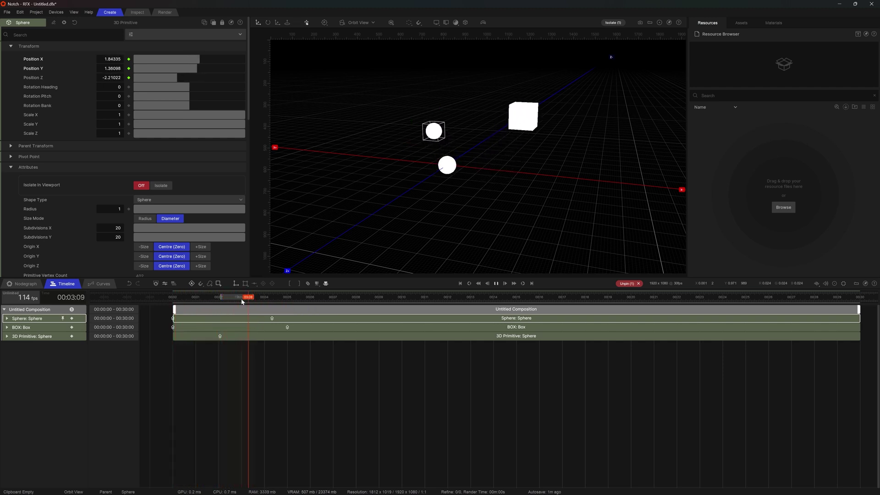
key("space")
left_click_drag(216, 297, 192, 297)
key("space")
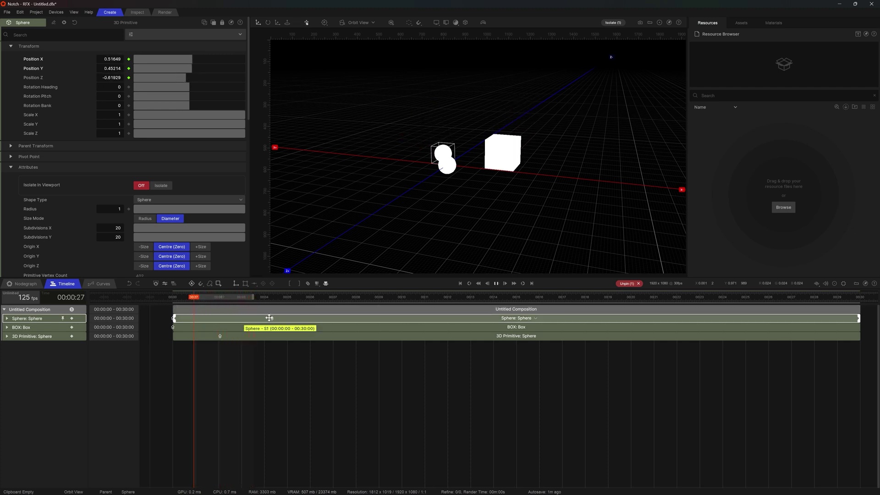
key("space")
Turn off the playback range and drag the Sphere's second keyframe slightly later.
left_click(327, 283)
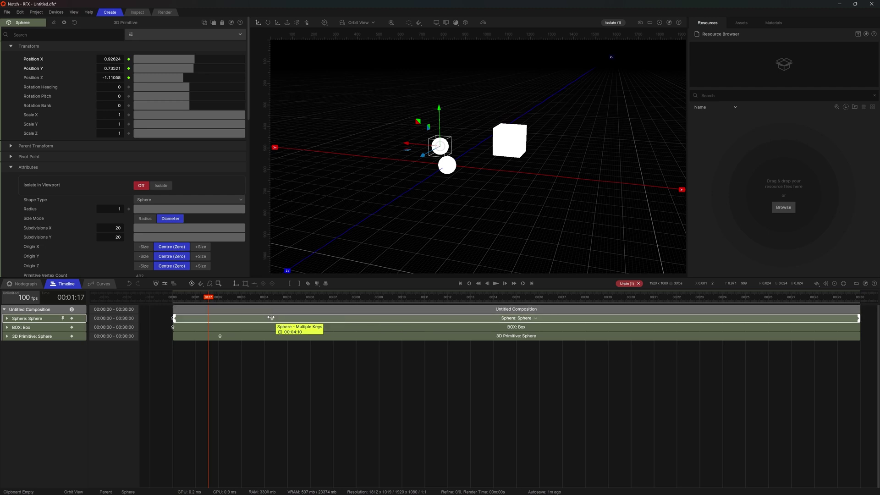
mouse_move(271, 318)
left_mouse_down()
mouse_move(310, 319)
mouse_move(280, 318)
left_mouse_up()
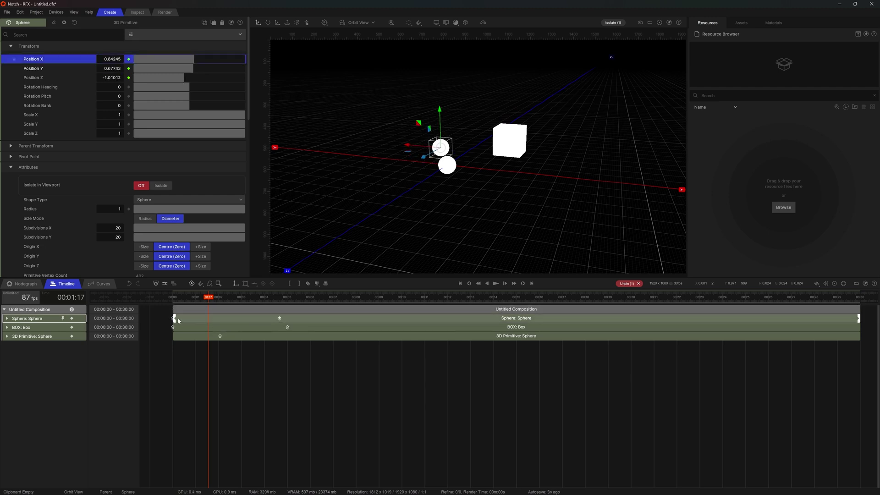
Paste the Sphere's keyframes at 00:07:23, set that key to Linear, and expand its position channels.
left_click(351, 295)
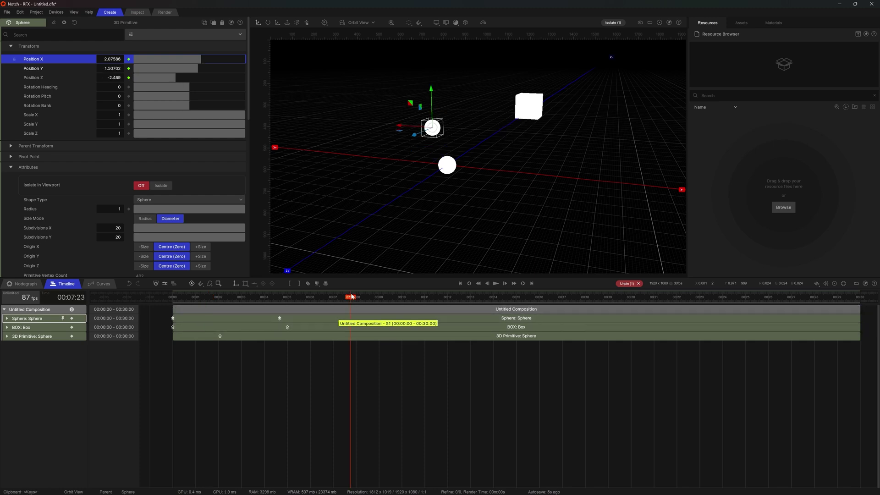
key("ctrl+v")
right_click(351, 317)
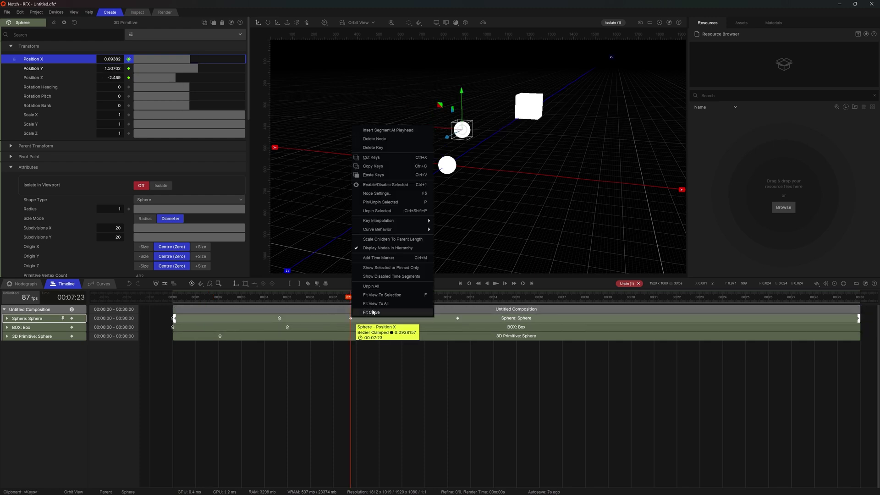
mouse_move(405, 222)
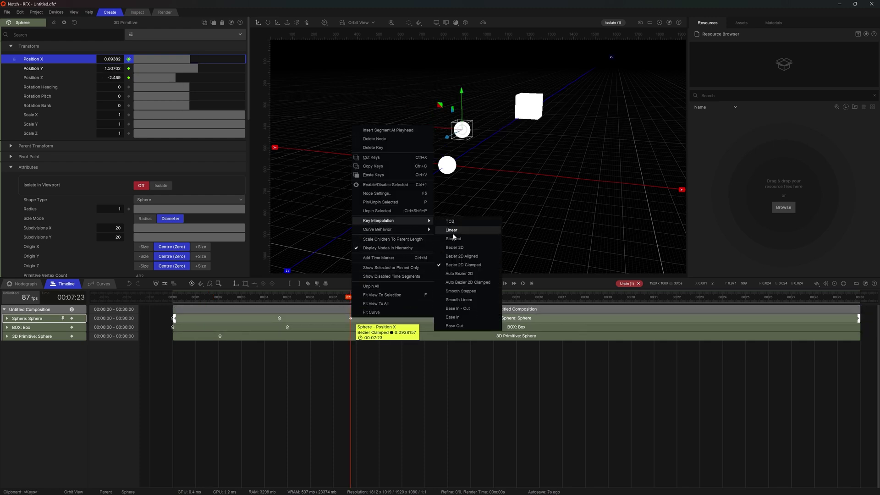
left_click(268, 361)
left_click(296, 341)
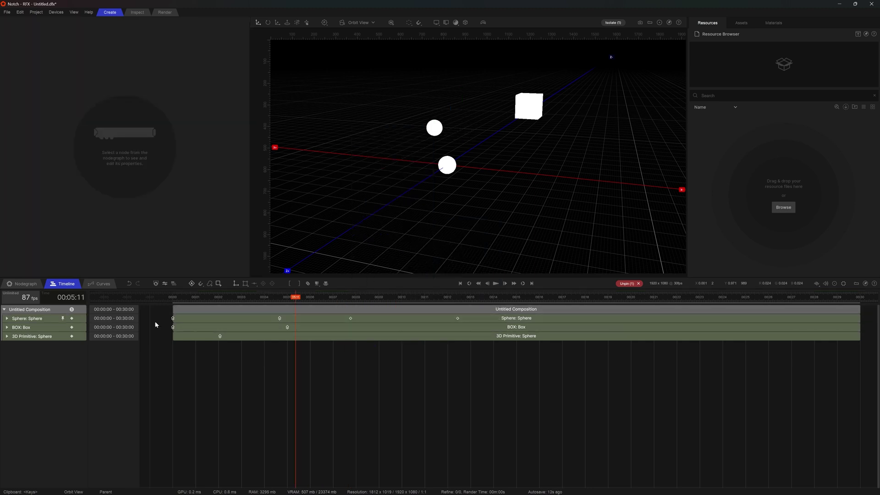
left_click(6, 318)
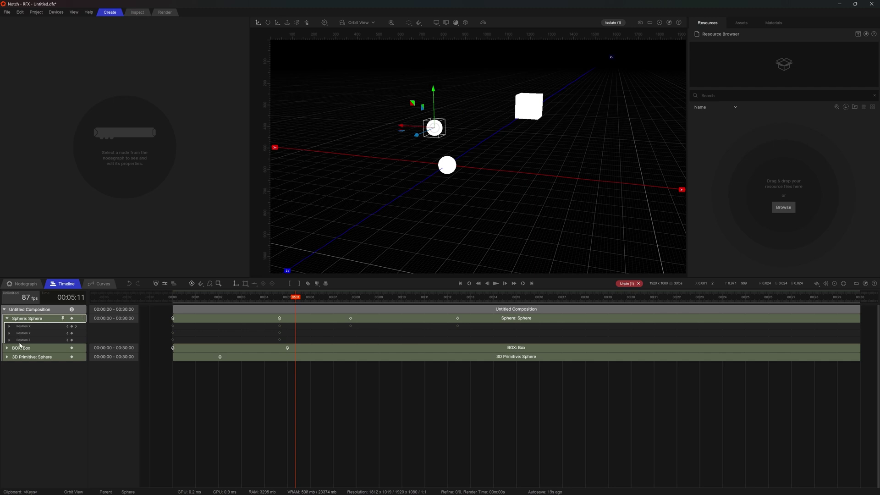
In the Position X inline graph, adjust the key's tangent and move the key to flatten the dip.
left_click(9, 327)
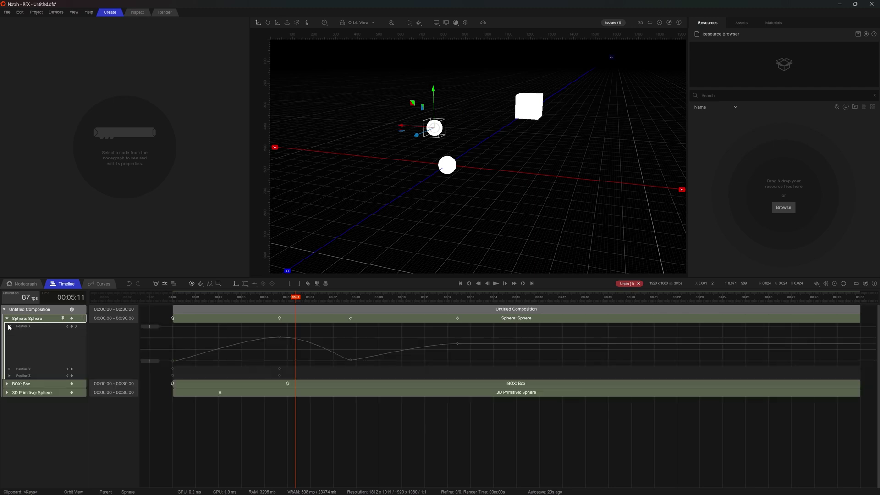
left_click(278, 337)
mouse_move(315, 339)
left_mouse_down()
mouse_move(292, 337)
mouse_move(311, 338)
left_mouse_up()
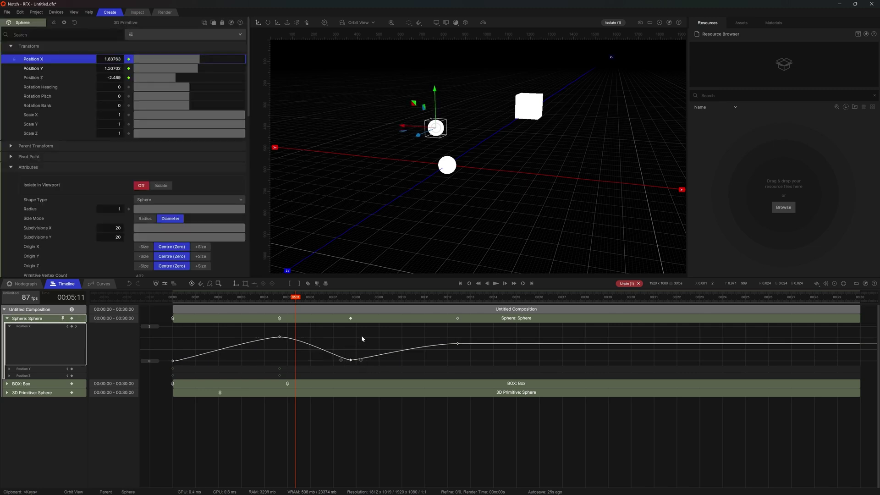
left_click_drag(351, 360, 333, 351)
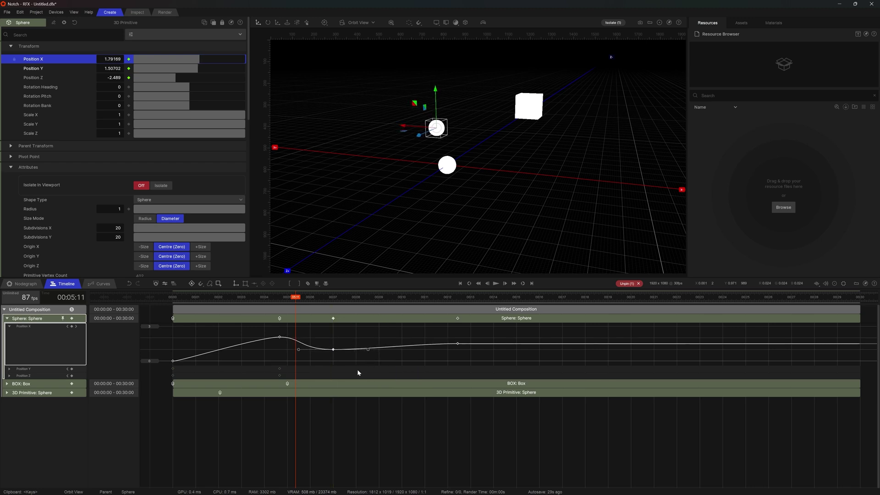
In the Curves editor, select all keys, overlay the curves, and pull tangents out for a steeper dip.
left_click(99, 284)
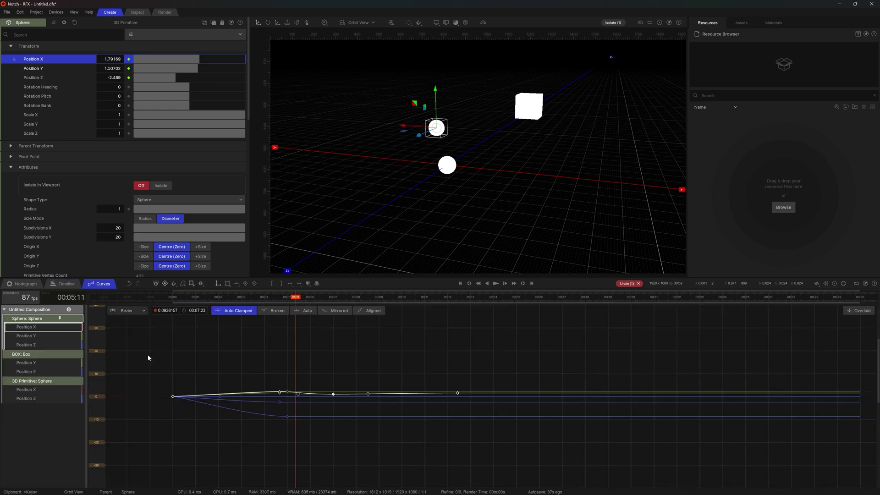
left_click_drag(152, 362, 607, 461)
left_click(861, 311)
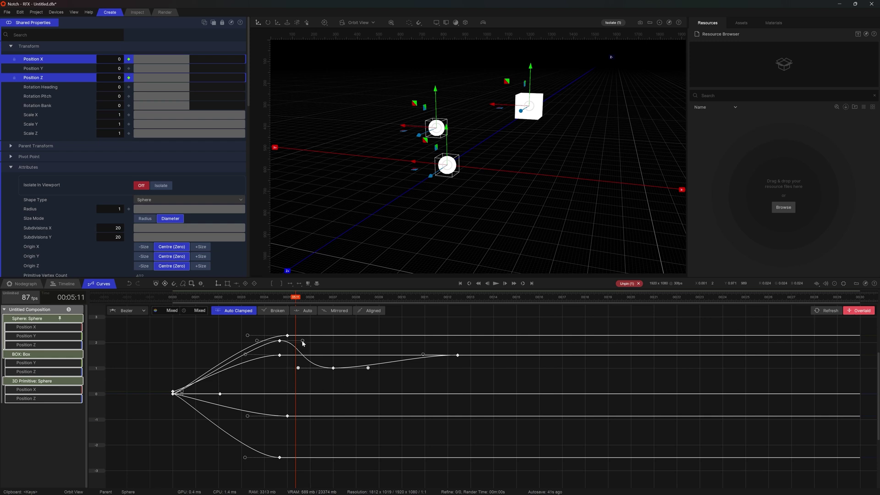
left_click_drag(303, 341, 392, 384)
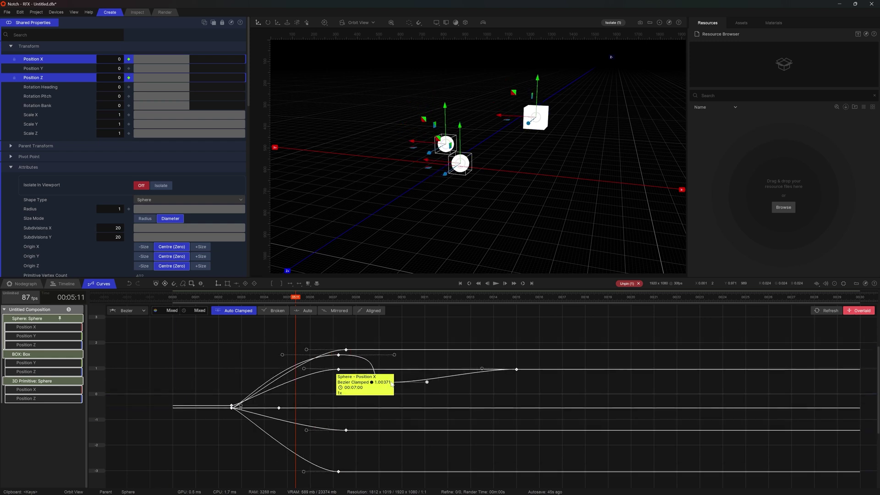
middle_click_drag(387, 392, 294, 370)
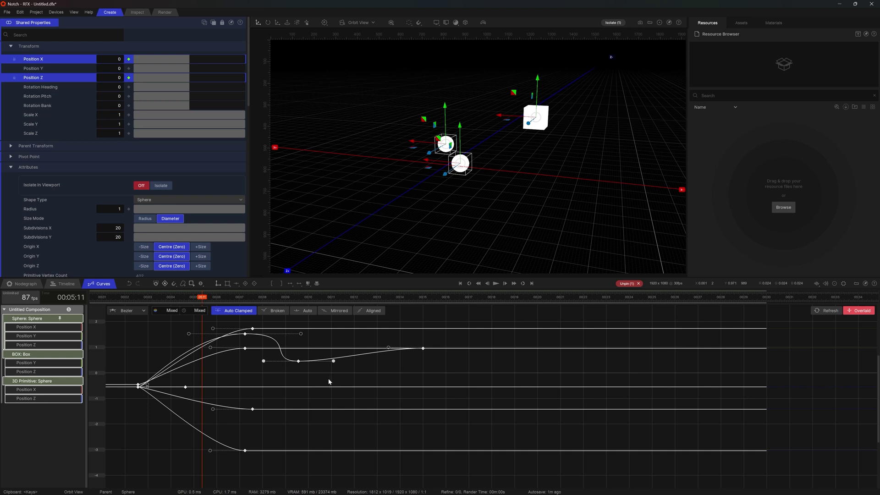
Cycle the lower panel through Nodegraph, Timeline and Curves with F1–F3, then zoom out the graph.
left_click(26, 283)
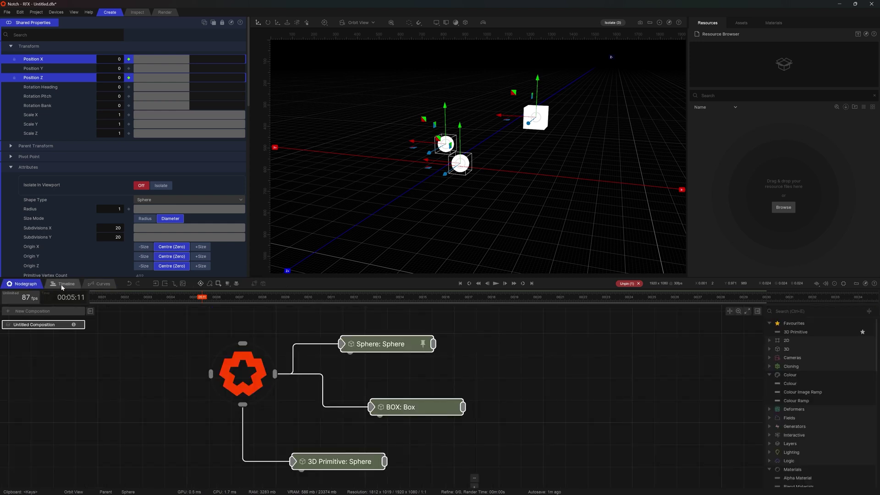
key("F1")
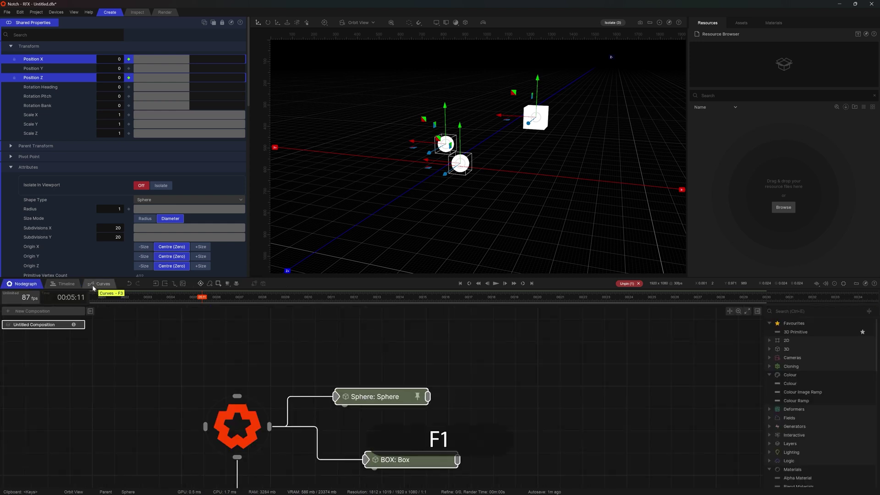
key("F2")
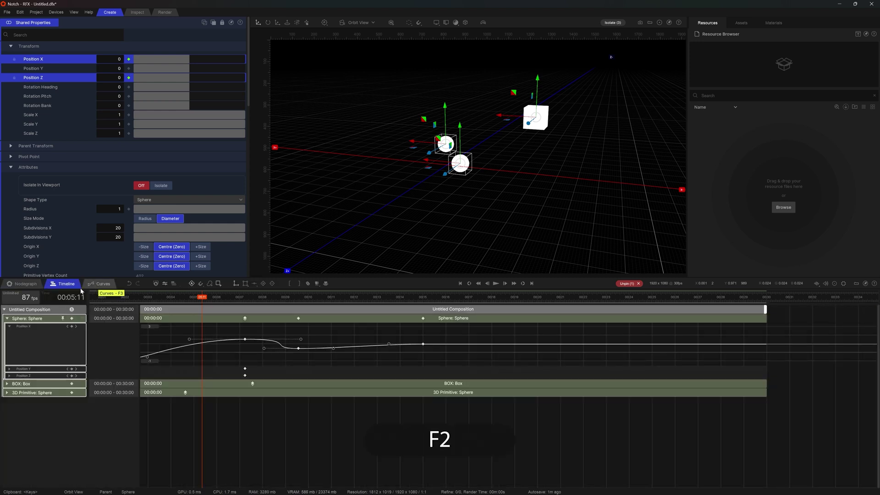
key("F3")
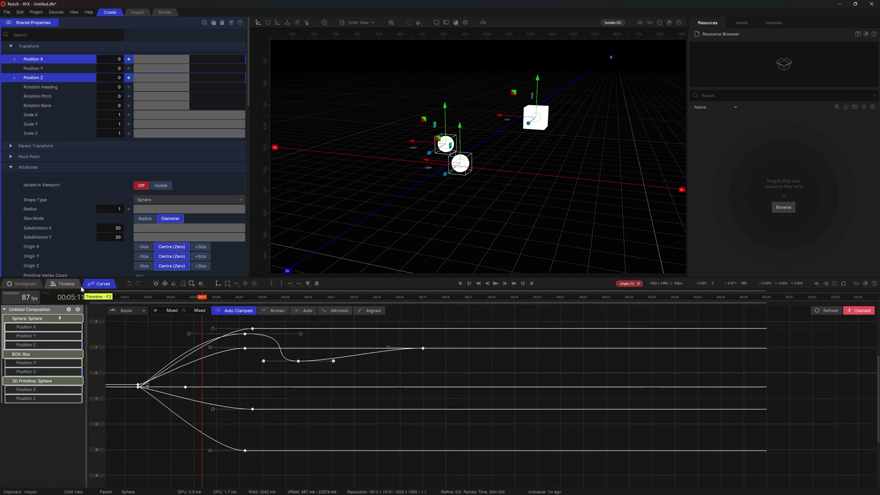
key("F1")
key("F2")
key("F3")
key("F2")
key("F3")
key("F1")
scroll(438, 411, "down", 2)
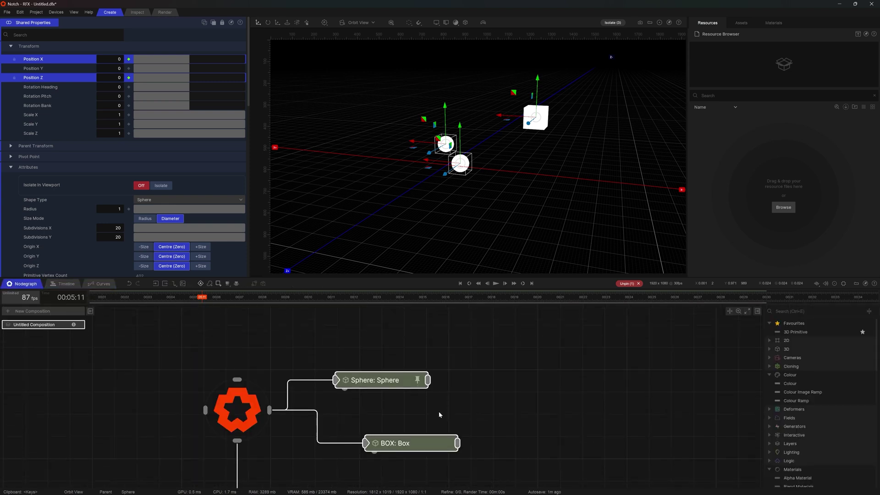
scroll(438, 411, "down", 3)
Unpin the Sphere node, deselect all, and try viewport presets 1–4 before orbiting in view 5.
left_click(638, 284)
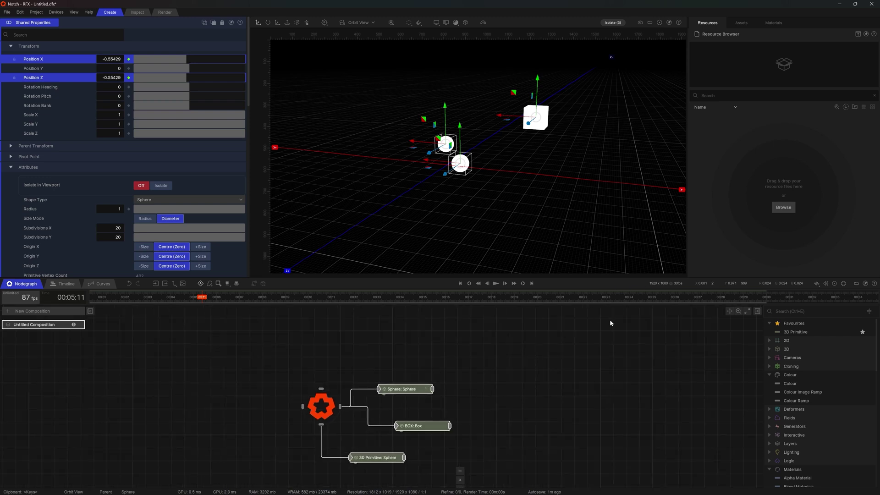
left_click(381, 370)
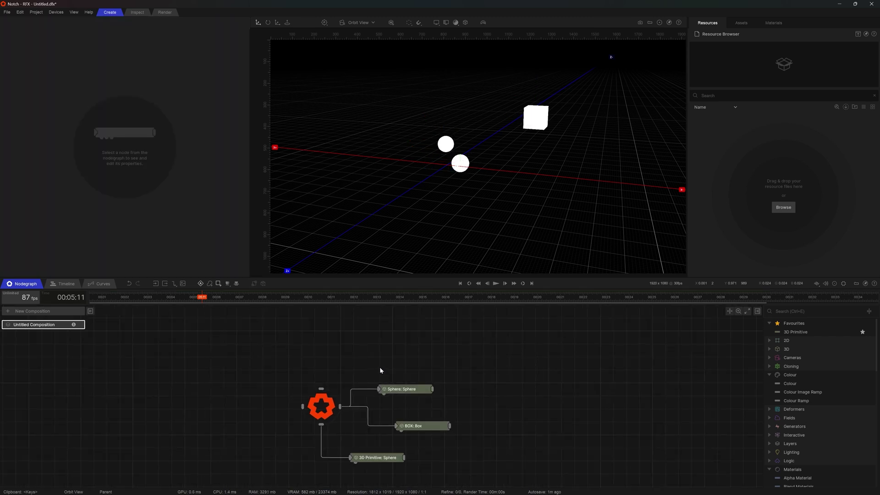
key("1")
key("2")
key("3")
key("4")
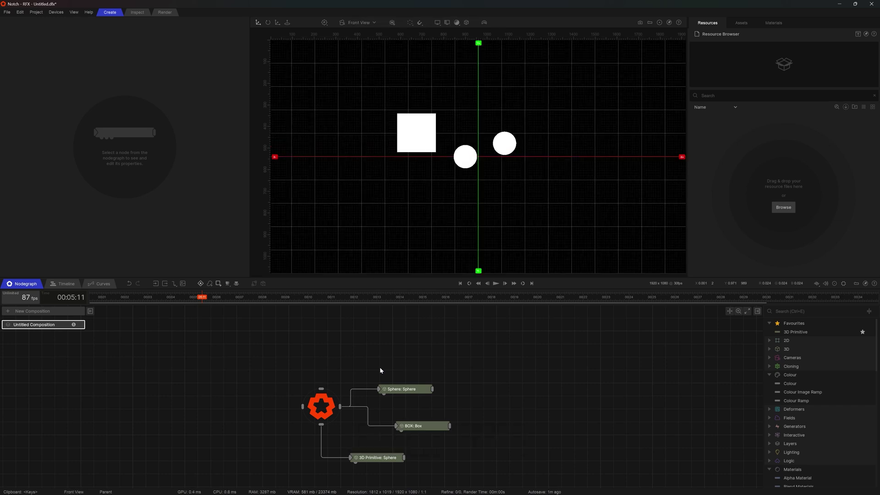
key("4")
key("5")
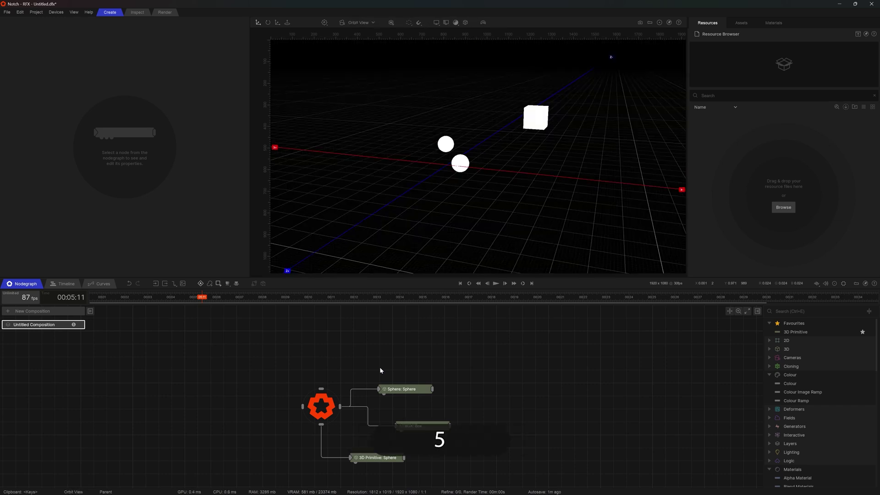
left_click_drag(570, 190, 495, 226)
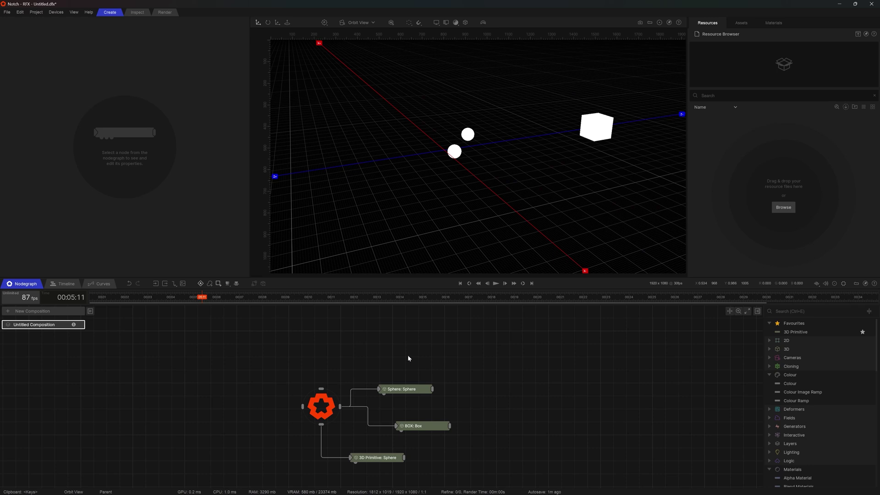
Add a Camera node linked to the root and move it back to X 5.75272, Z -22.58967.
key("ctrl+space")
type("camera")
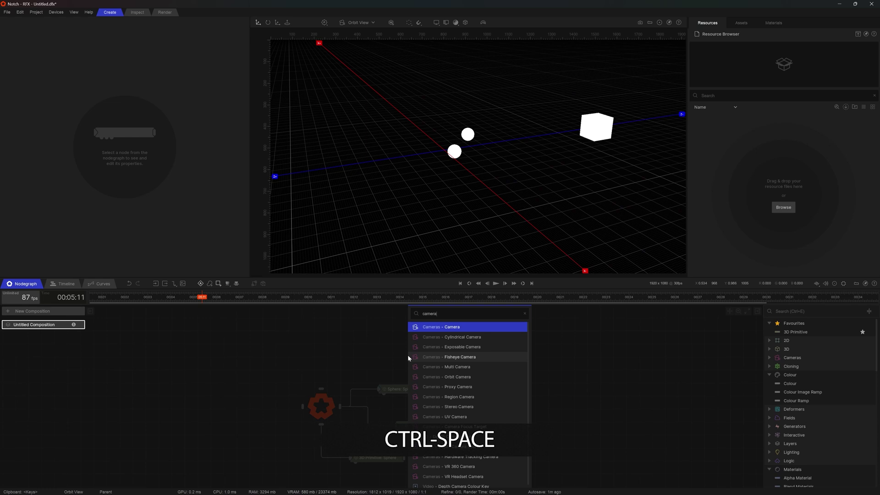
key("Return")
key("ctrl+r")
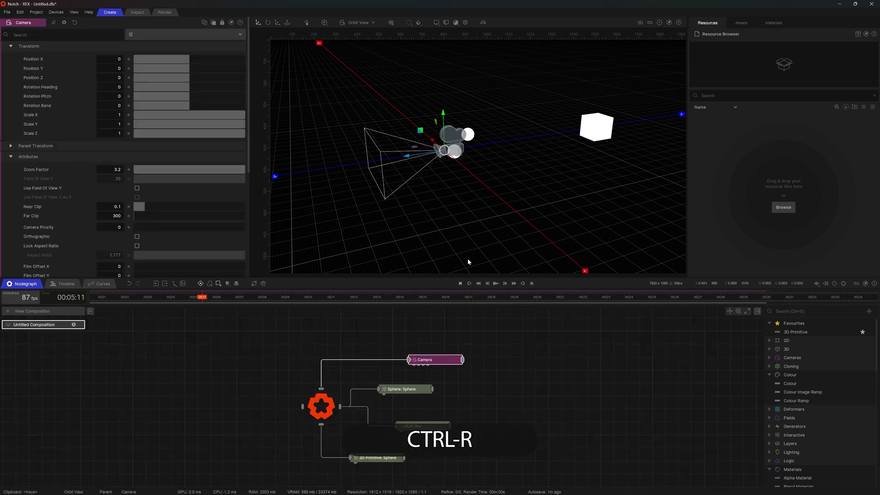
left_click_drag(481, 228, 521, 191)
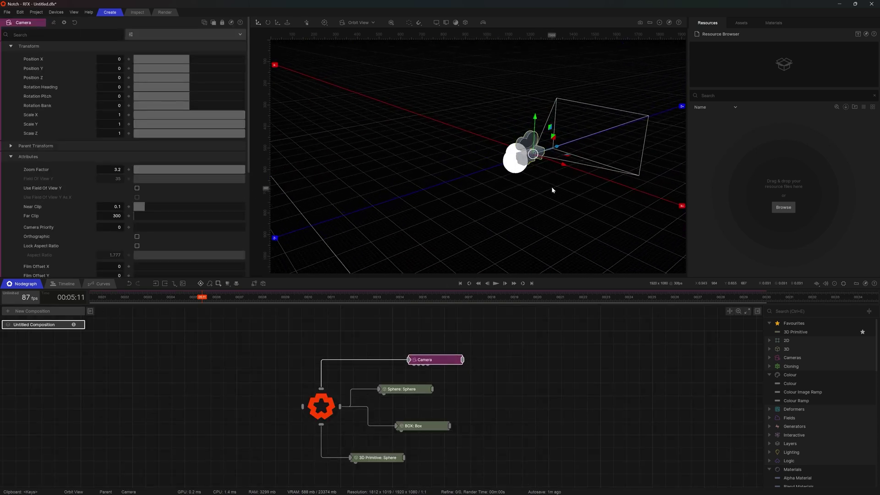
left_click_drag(554, 165, 407, 212)
Preview the animation through the camera, switching between camera view 0 and orbit view 5.
key("0")
key("space")
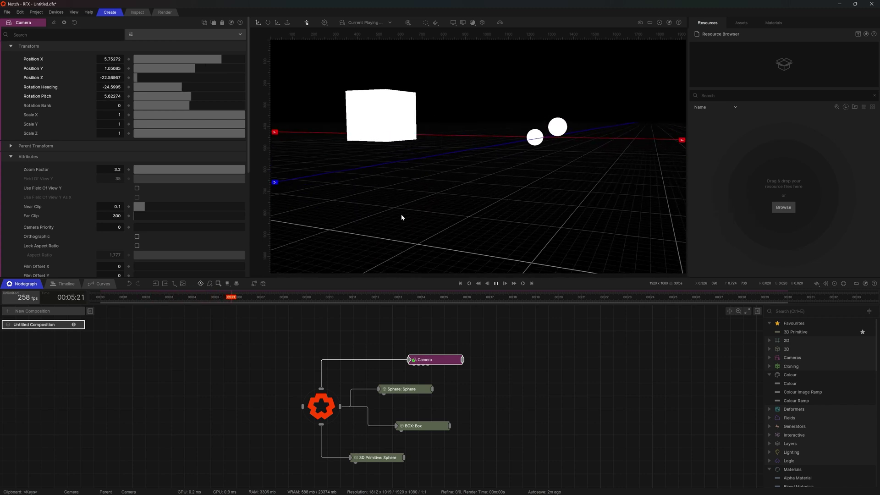
key("5")
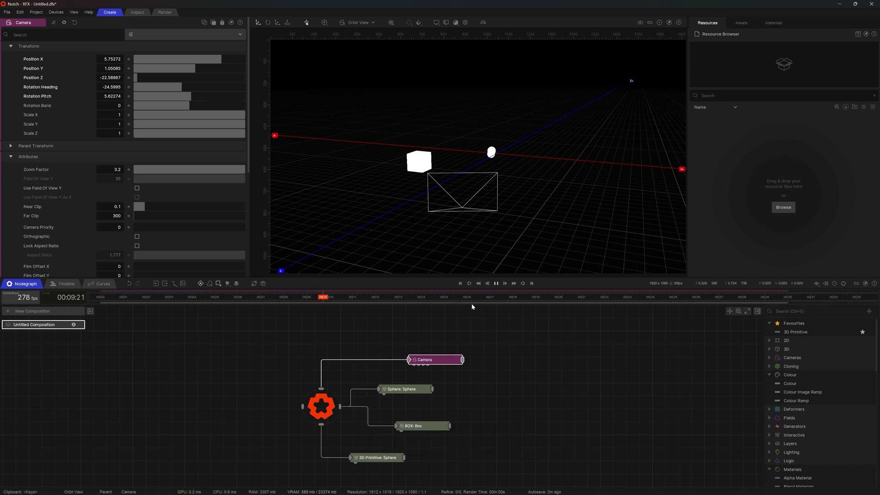
key("0")
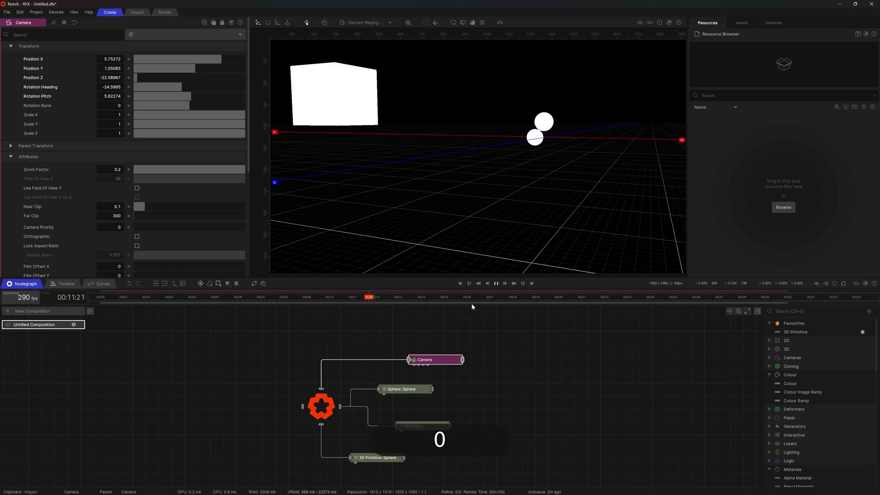
key("5")
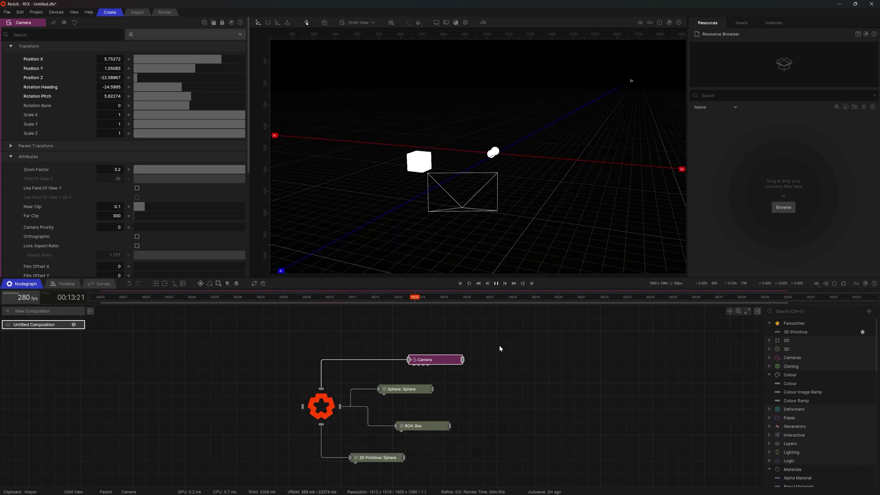
key("space")
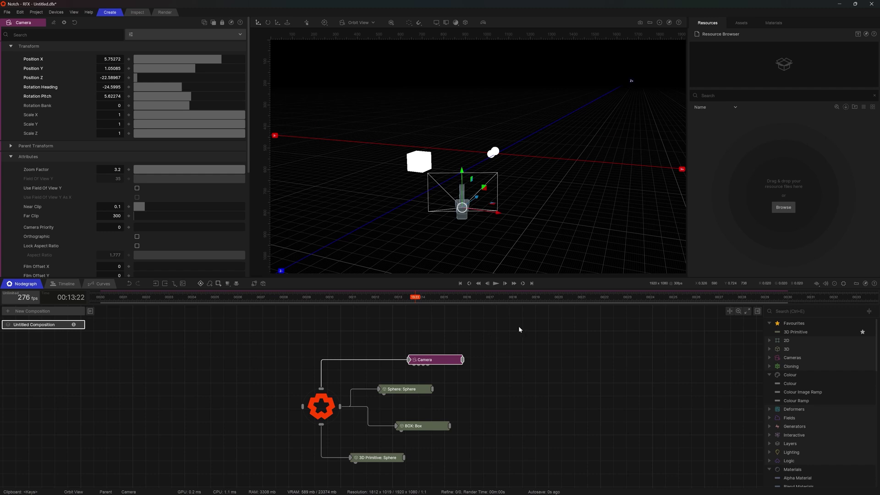
left_click(371, 25)
mouse_move(565, 213)
left_mouse_down()
mouse_move(386, 200)
mouse_move(633, 228)
mouse_move(511, 224)
mouse_move(495, 213)
mouse_move(562, 189)
mouse_move(554, 196)
mouse_move(570, 210)
left_mouse_up()
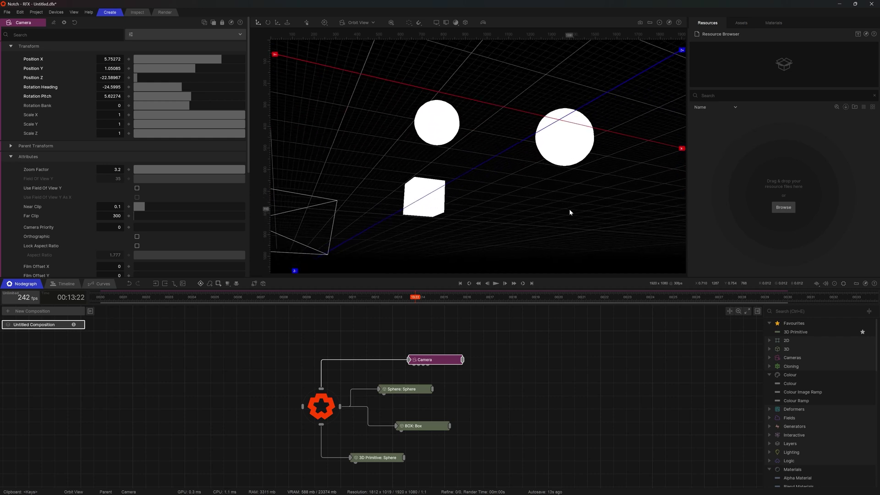
Set the Camera node to the current view, placing it at X 3.5343, Y -2.36263, Z 4.18154.
right_click(440, 359)
mouse_move(470, 354)
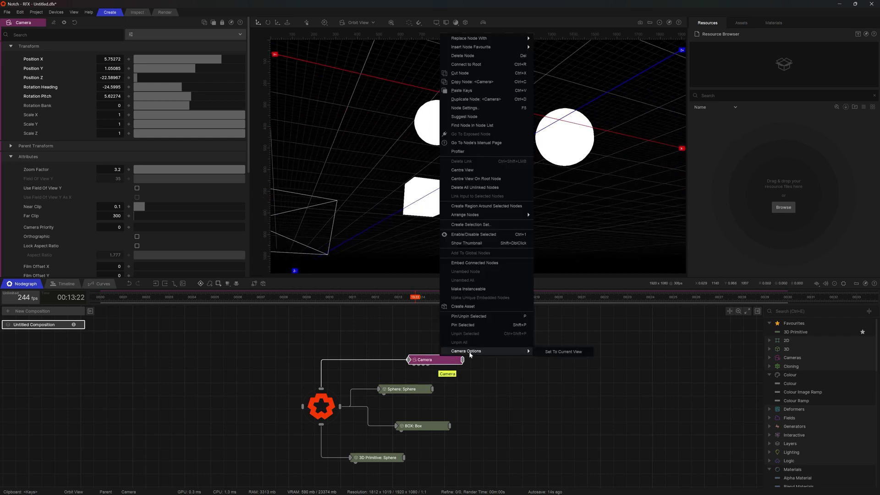
left_click(555, 352)
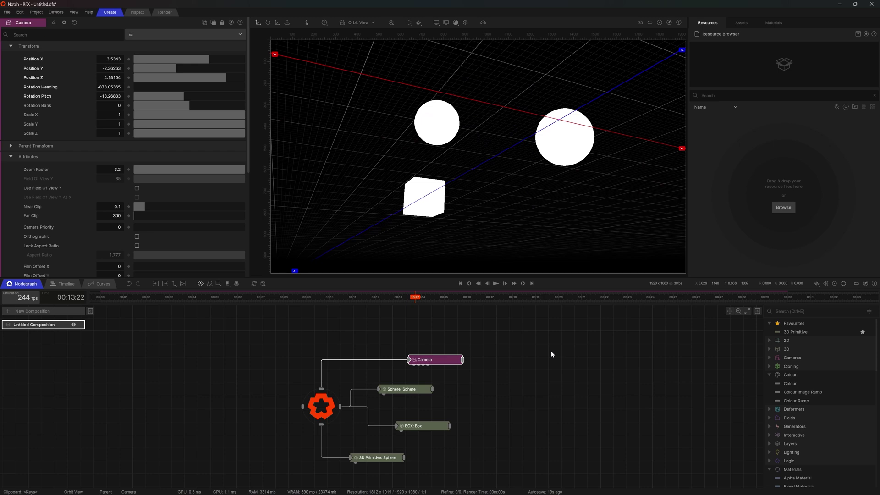
Play and pause the animation through the new camera, then switch to the Inspect workspace.
key("space")
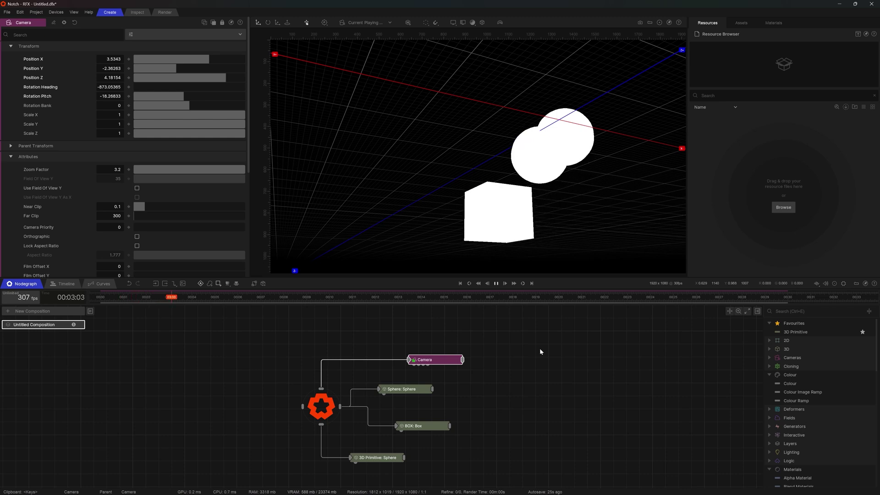
key("space")
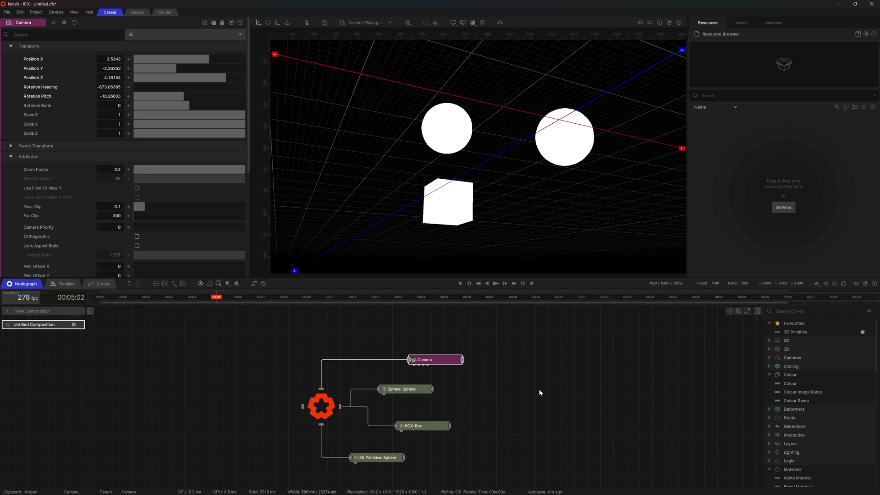
left_click(137, 12)
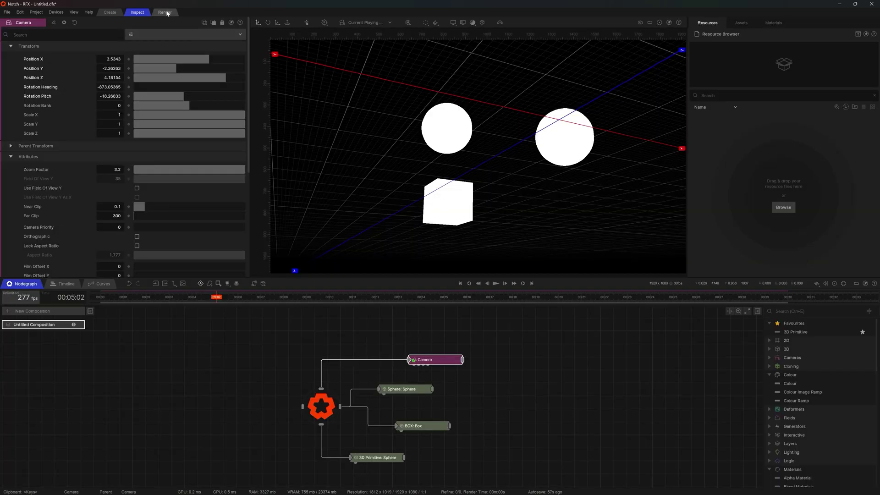
left_click(166, 12)
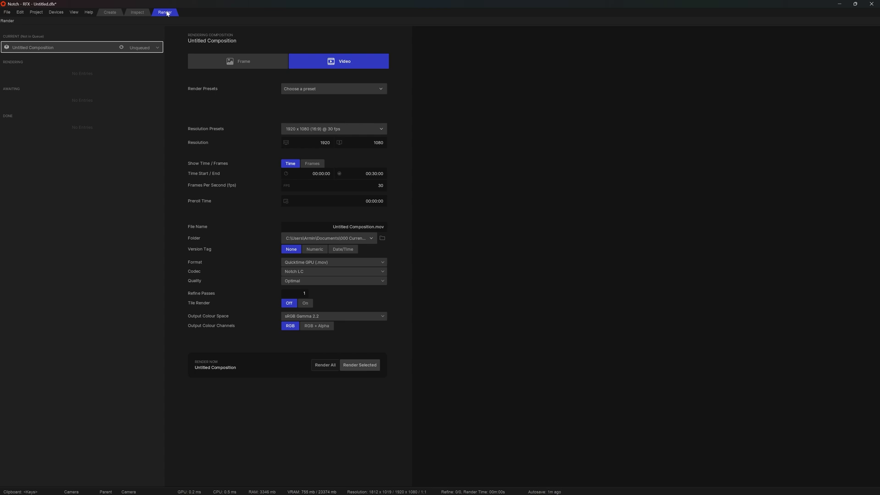
left_click(111, 13)
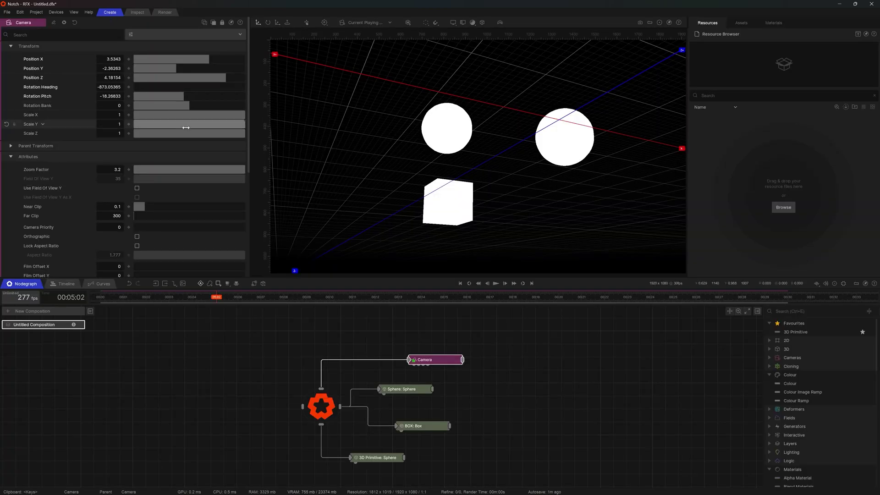